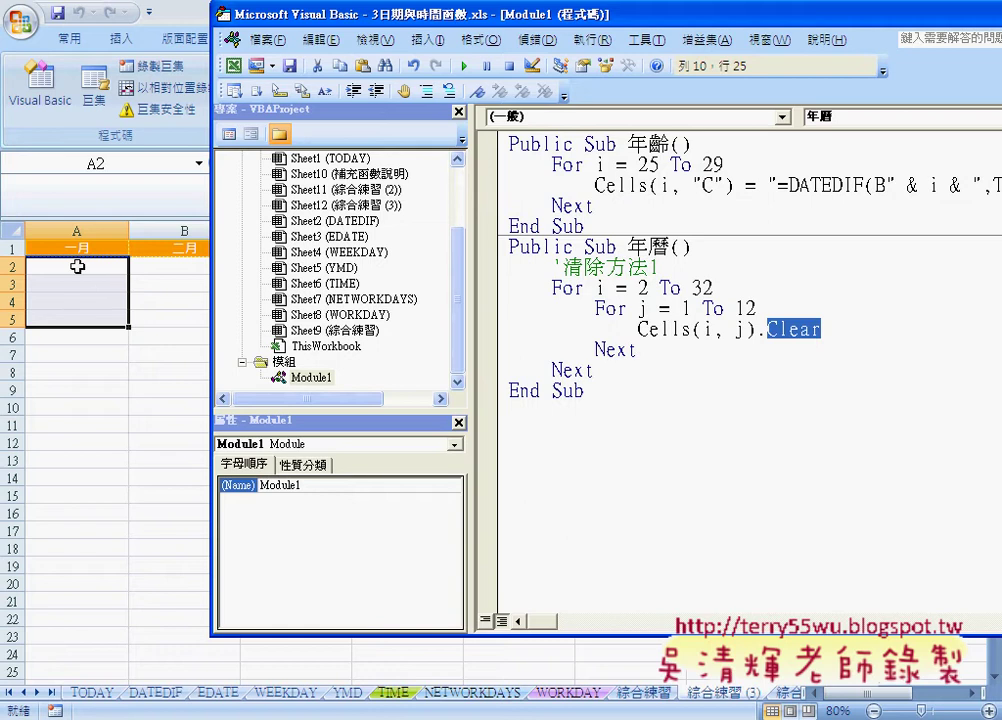
# Check the Cells(i, j).Clear line, then move the editor down-left to reveal the Excel ribbon
pyautogui.click(834, 329)
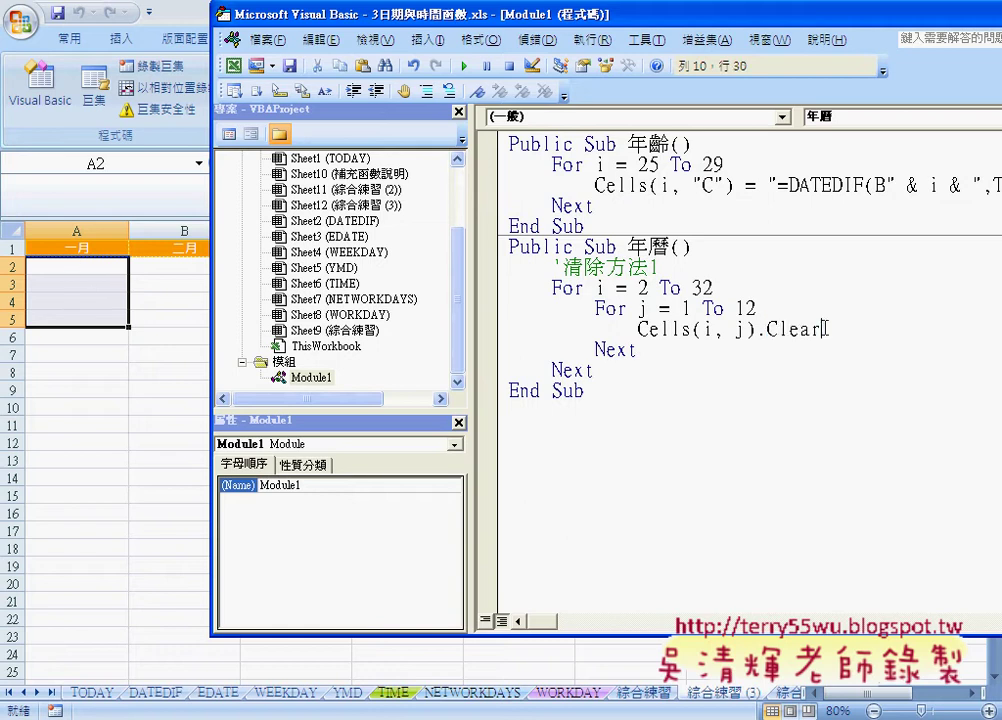
pyautogui.hotkey('shift', 'Left')
pyautogui.hotkey('shift', 'Left')
pyautogui.hotkey('shift', 'Left')
pyautogui.hotkey('shift', 'Left')
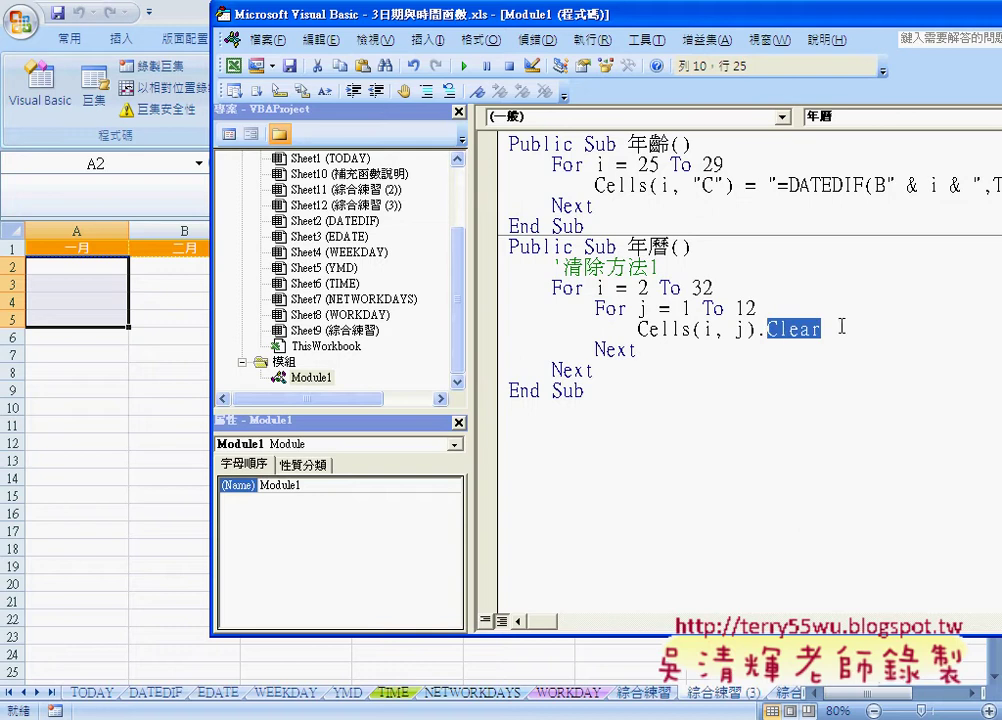
pyautogui.click(842, 327)
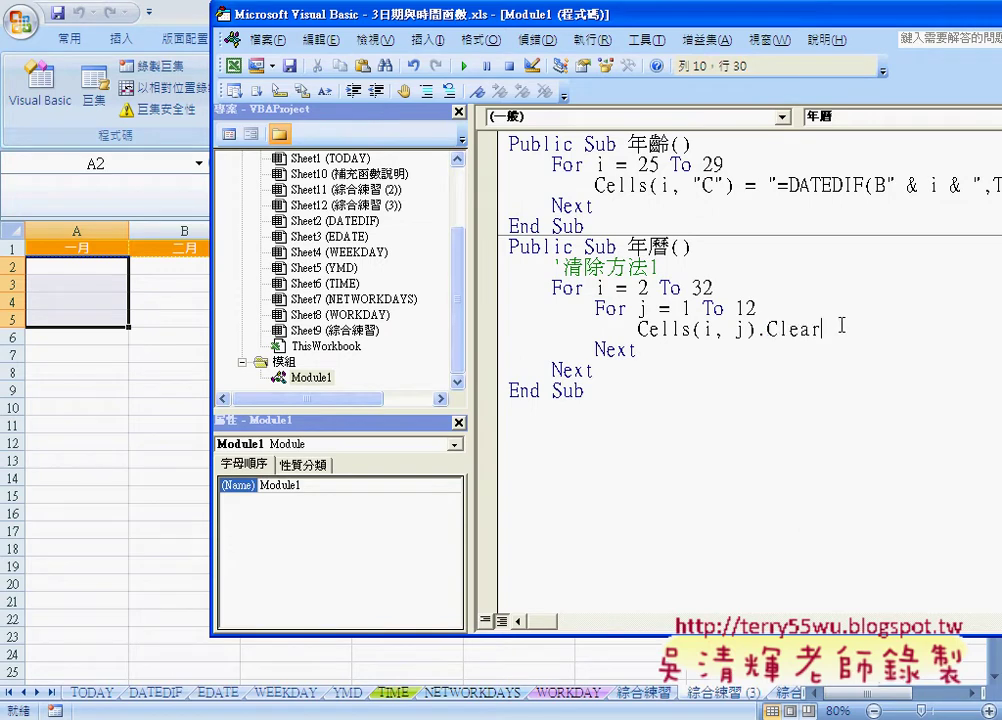
pyautogui.moveTo(670, 22)
pyautogui.mouseDown()
pyautogui.moveTo(543, 197)
pyautogui.moveTo(482, 229)
pyautogui.mouseUp()
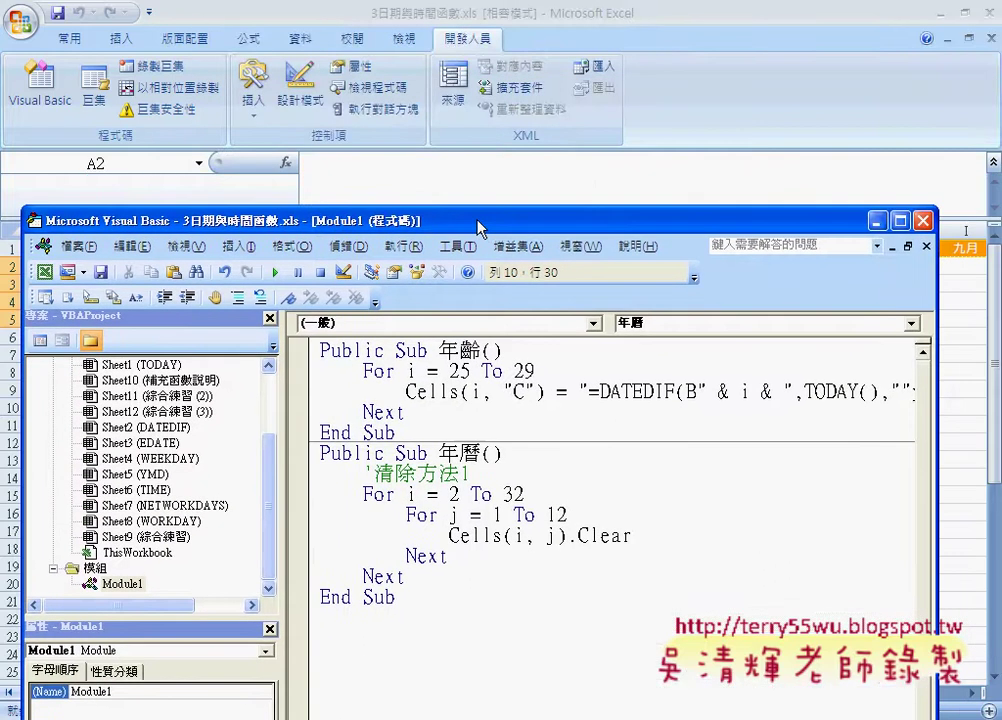
pyautogui.click(80, 45)
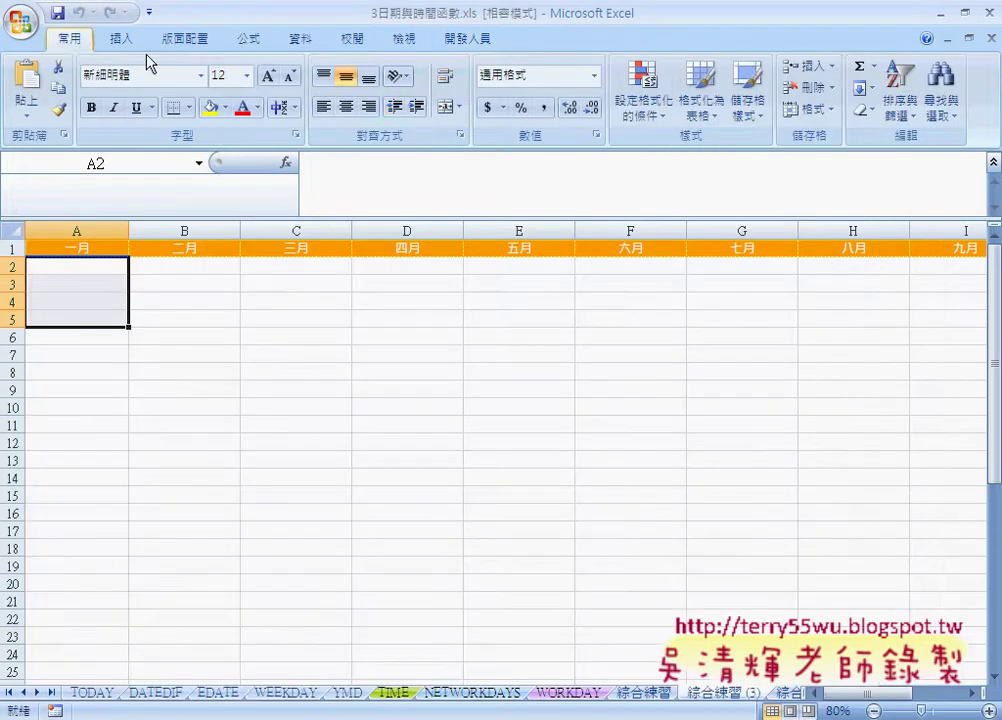
pyautogui.click(863, 113)
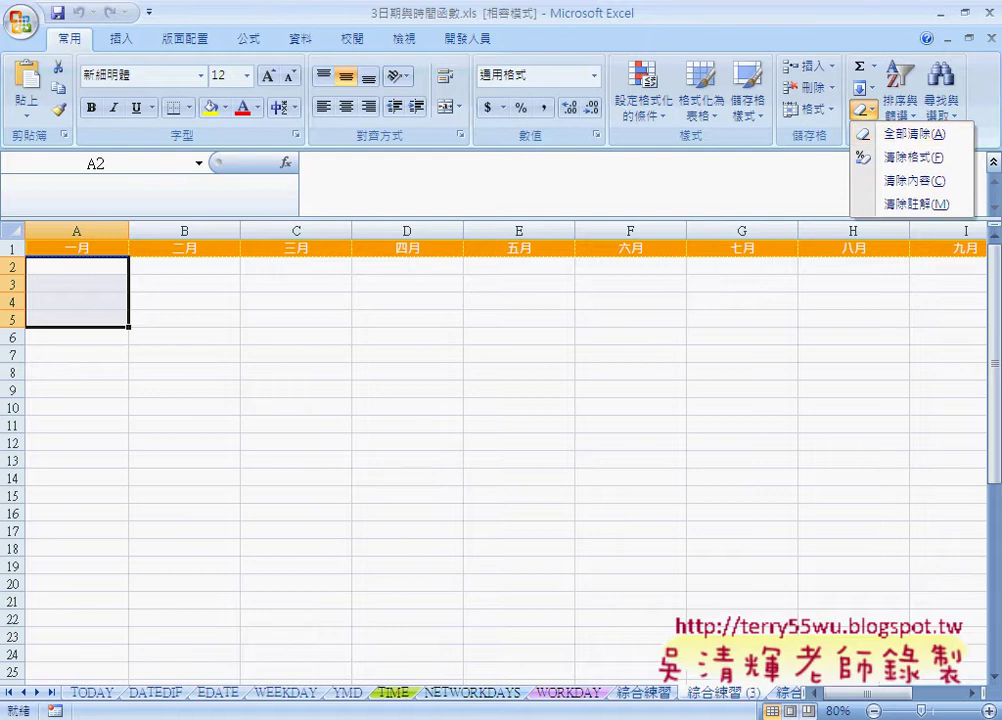
# Move the editor back up-right, review the clearing loop, and add a blank line after the outer Next
pyautogui.click(420, 662)
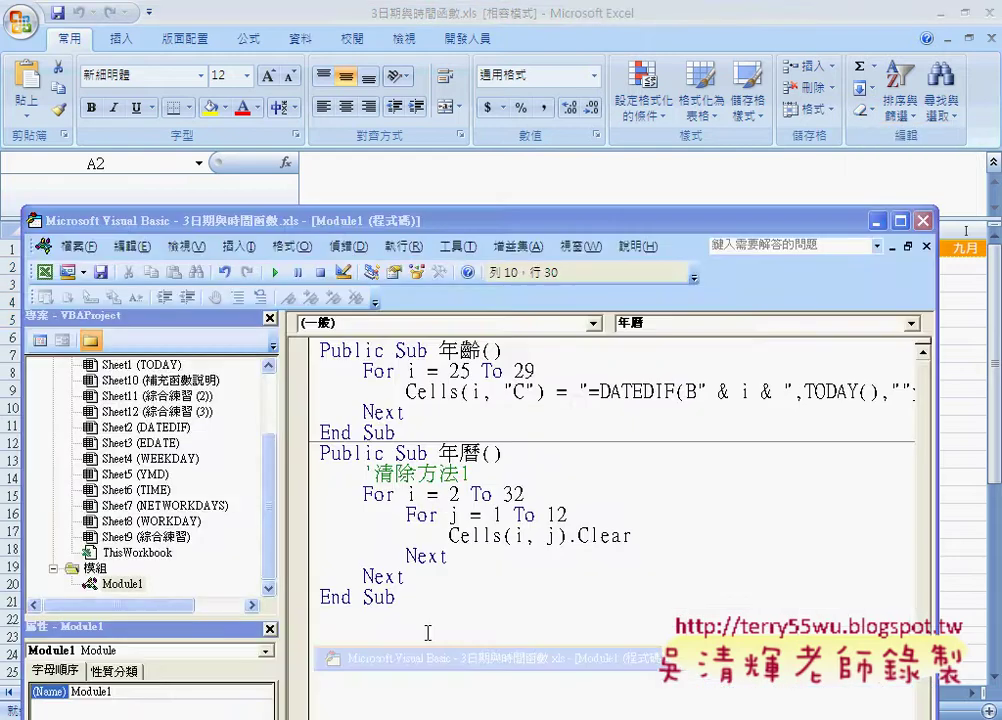
pyautogui.moveTo(521, 219); pyautogui.dragTo(603, 166)
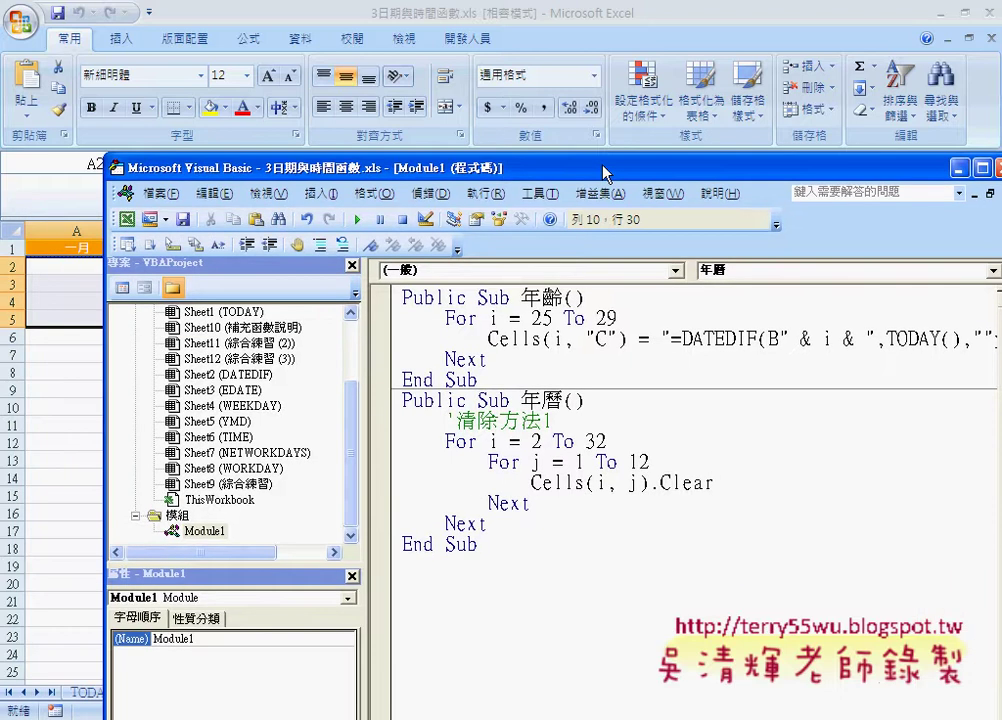
pyautogui.moveTo(531, 483); pyautogui.dragTo(572, 489)
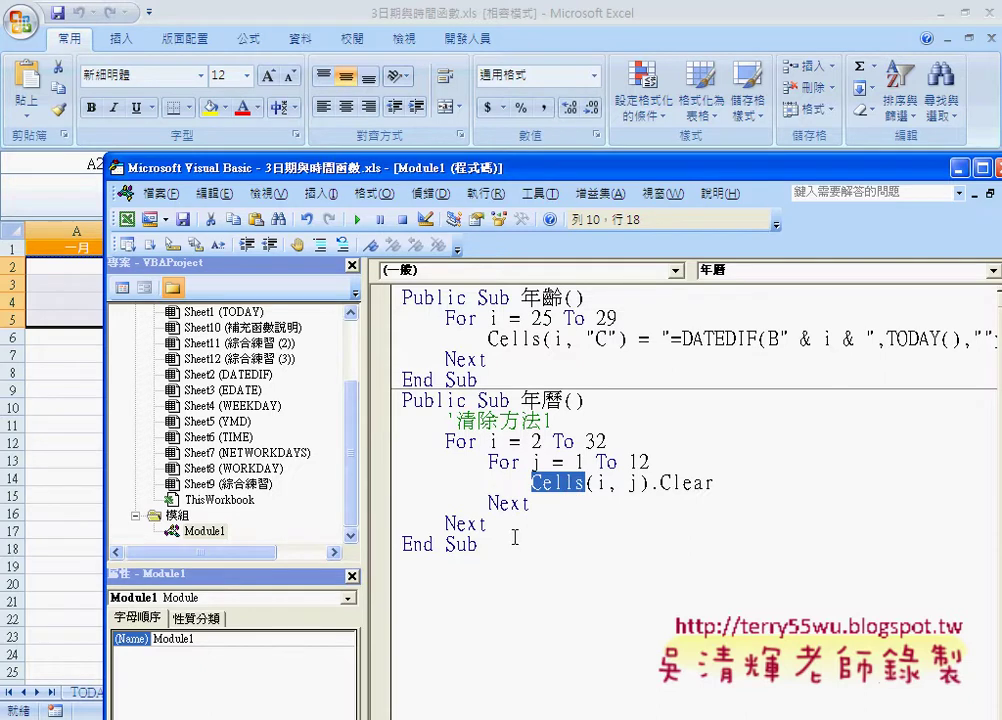
pyautogui.moveTo(505, 528); pyautogui.dragTo(456, 503)
pyautogui.moveTo(553, 421); pyautogui.dragTo(447, 421)
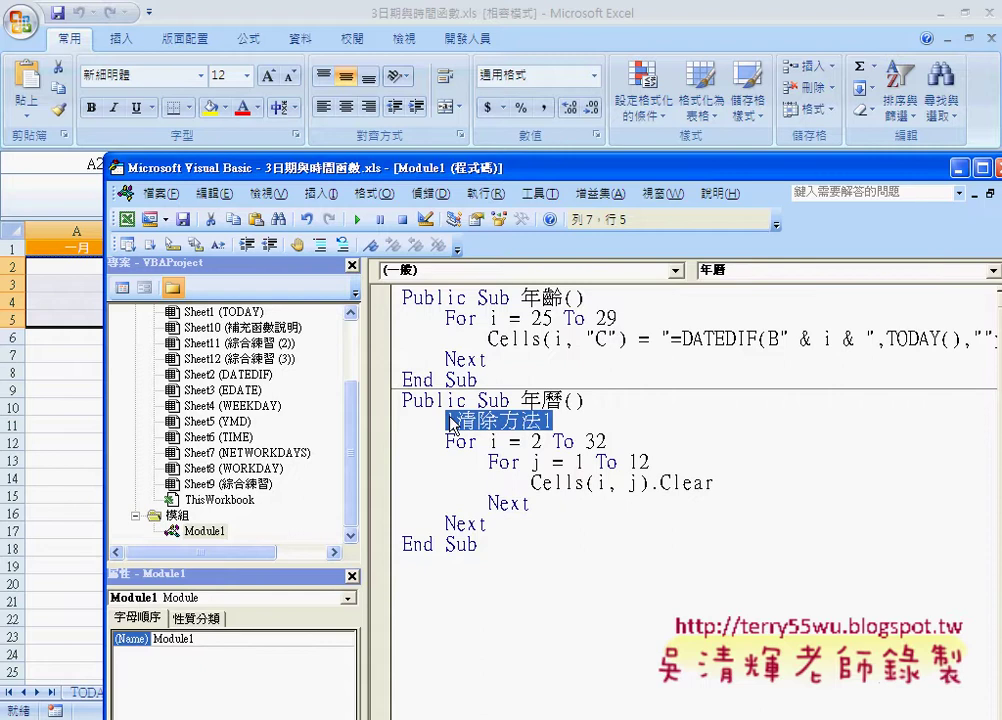
pyautogui.click(519, 527)
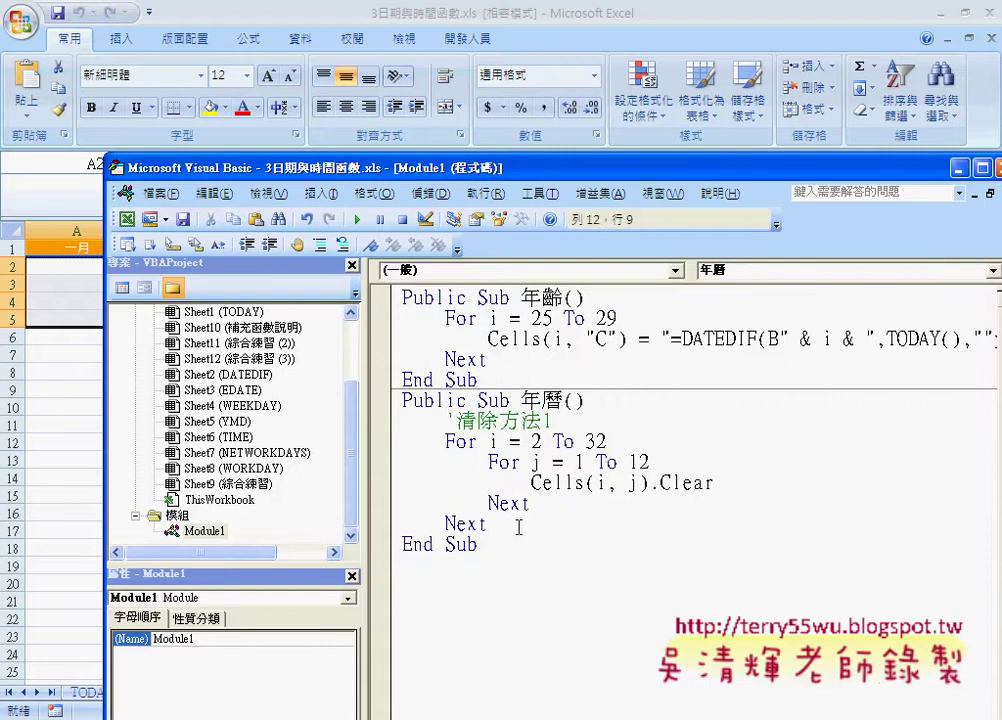
pyautogui.press('Return')
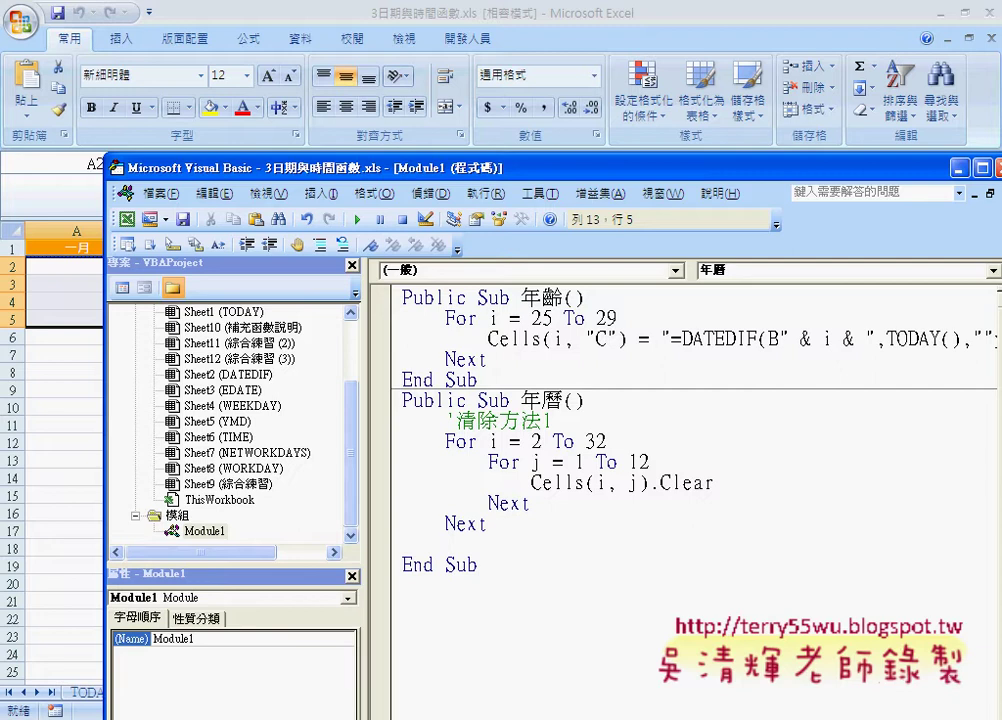
# Paste the comment, change it to '清除方法2, and leave an empty line beneath it
pyautogui.write("'清除方法1")
pyautogui.press('BackSpace')
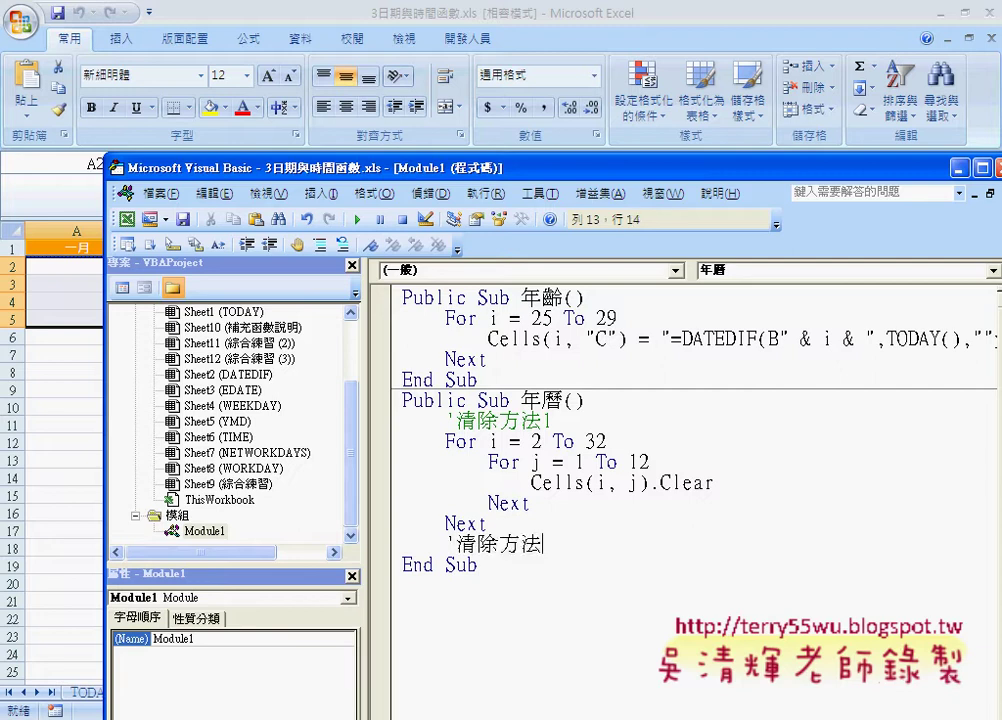
pyautogui.write('2')
pyautogui.press('Return')
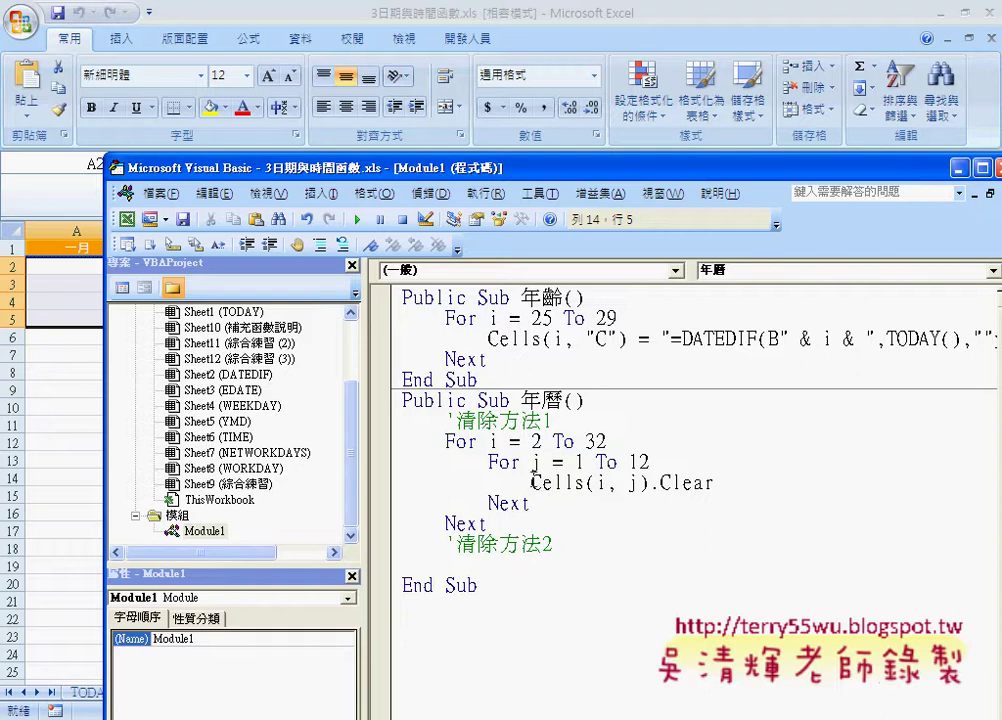
pyautogui.moveTo(531, 482); pyautogui.dragTo(585, 482)
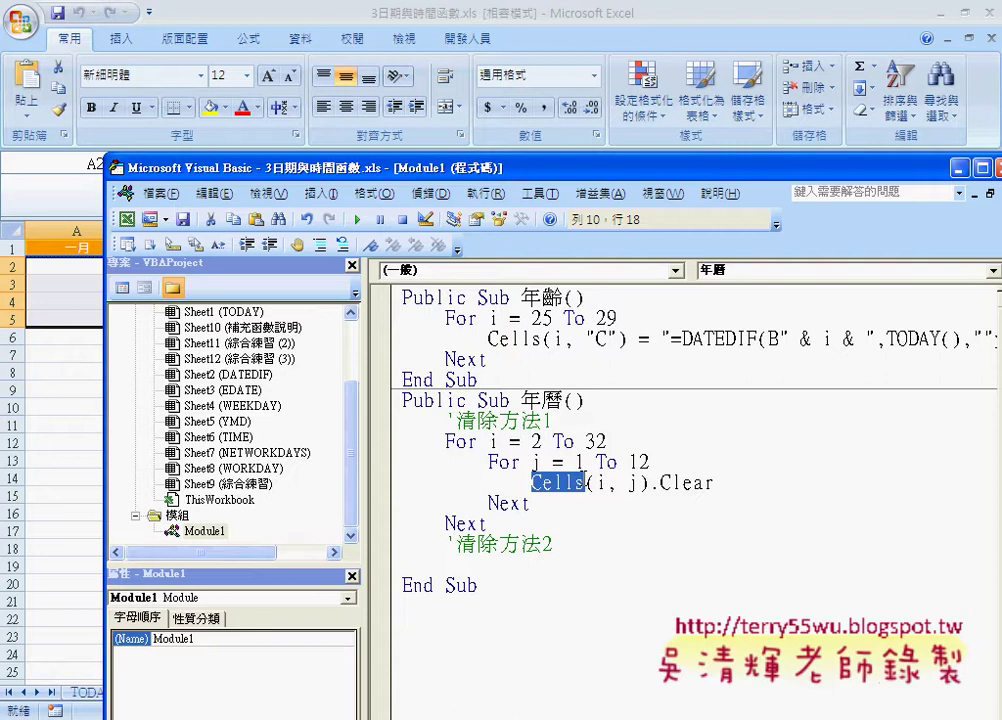
pyautogui.click(494, 568)
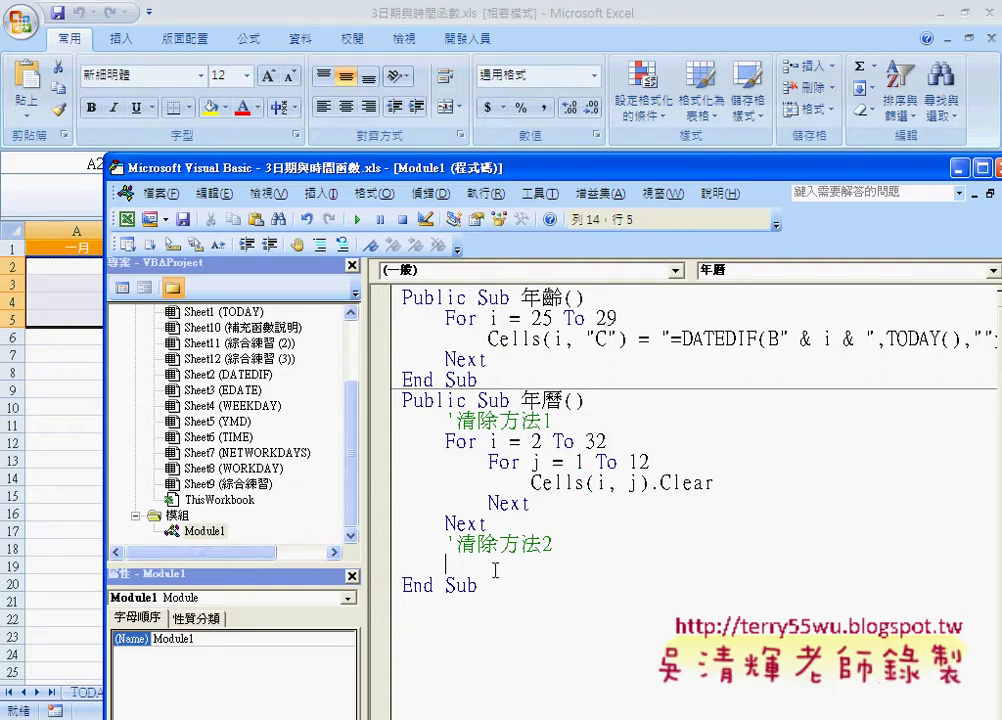
# Type range("A2:L32").c under '清除方法2 to bring up the member suggestions
pyautogui.write('ra')
pyautogui.write('nge')
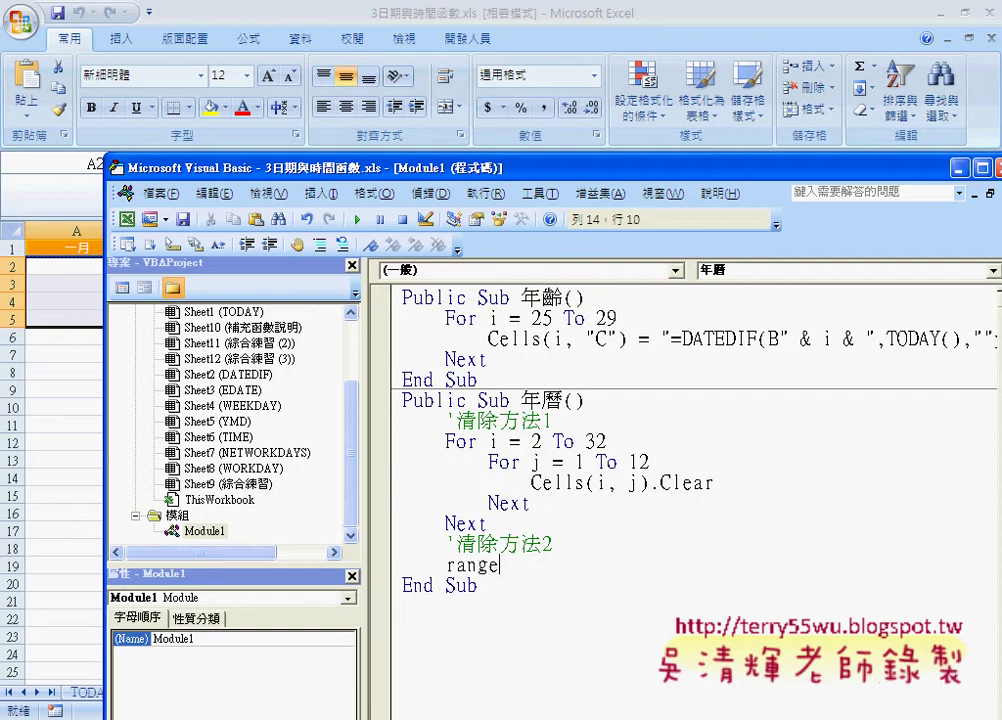
pyautogui.write('("')
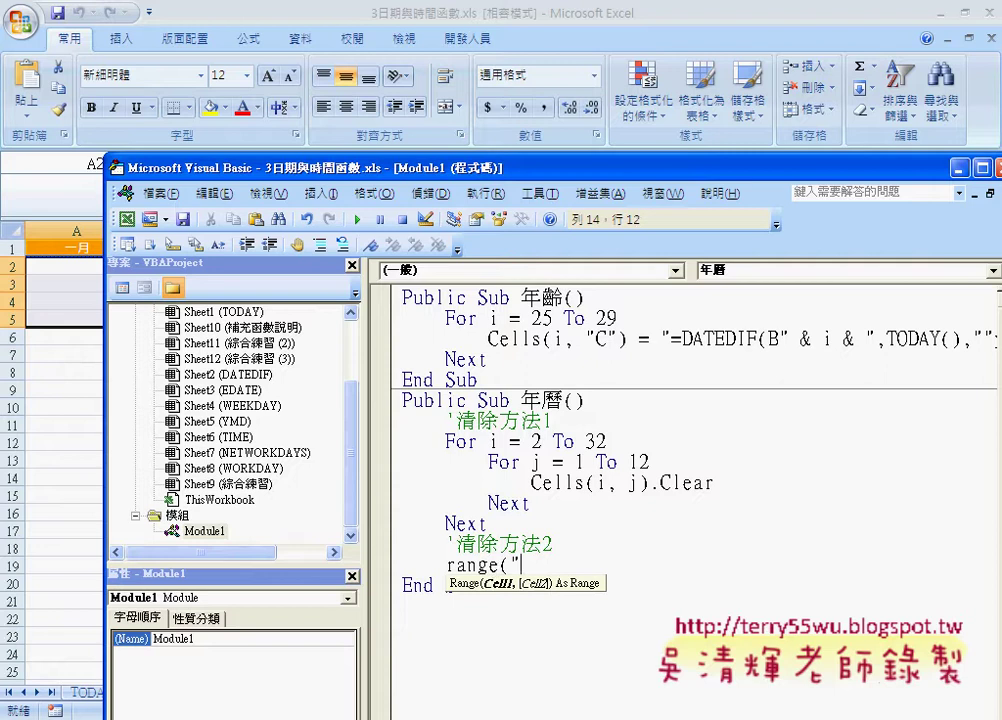
pyautogui.write('A')
pyautogui.write('2')
pyautogui.write(':L')
pyautogui.write('32"')
pyautogui.write(').')
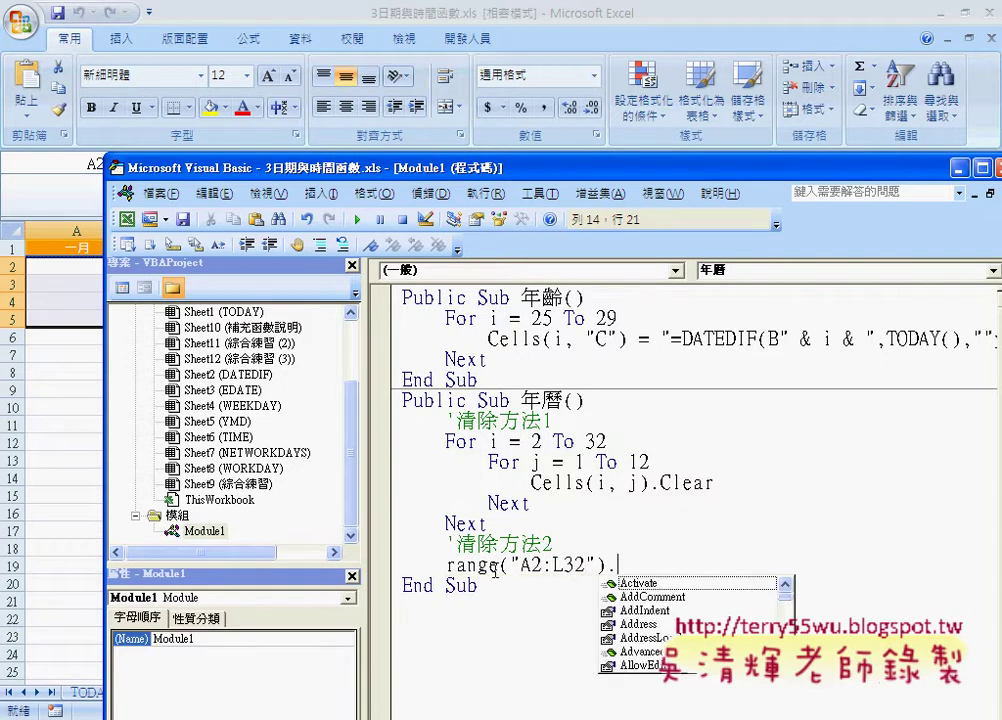
pyautogui.write('cl')
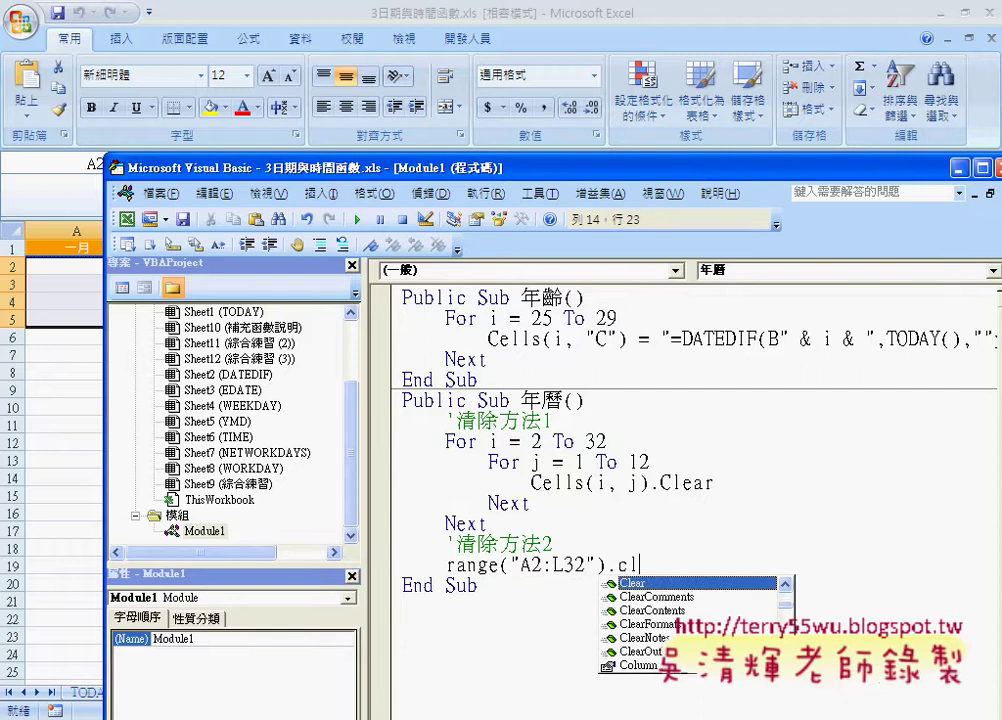
pyautogui.press('space')
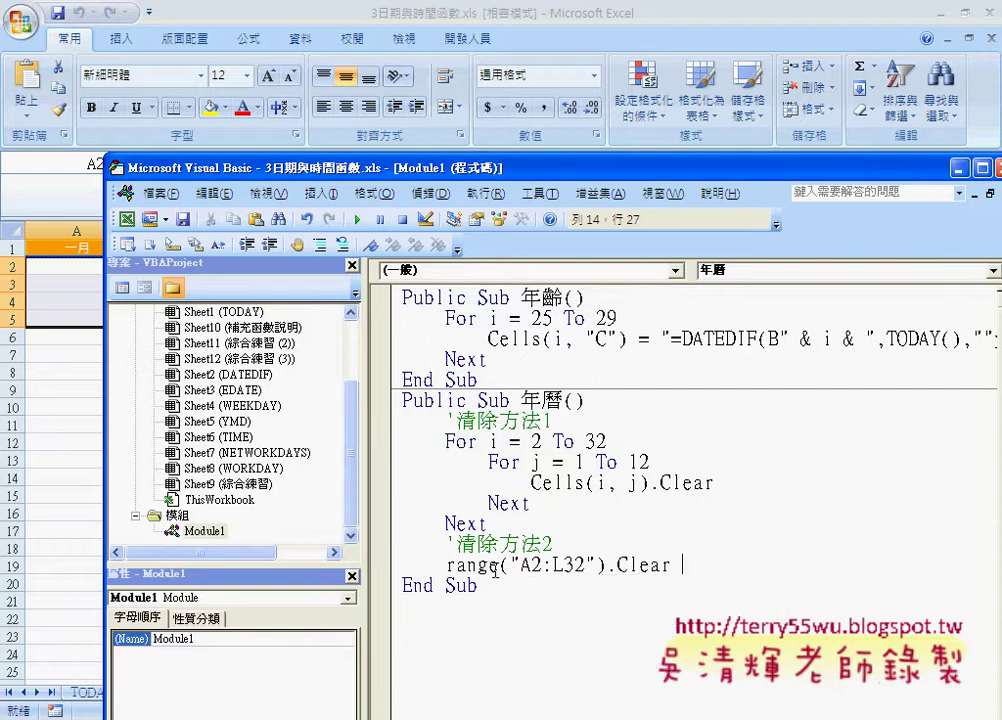
pyautogui.press('BackSpace')
pyautogui.press('BackSpace')
pyautogui.press('BackSpace')
pyautogui.press('BackSpace')
pyautogui.press('BackSpace')
pyautogui.press('BackSpace')
pyautogui.write('.')
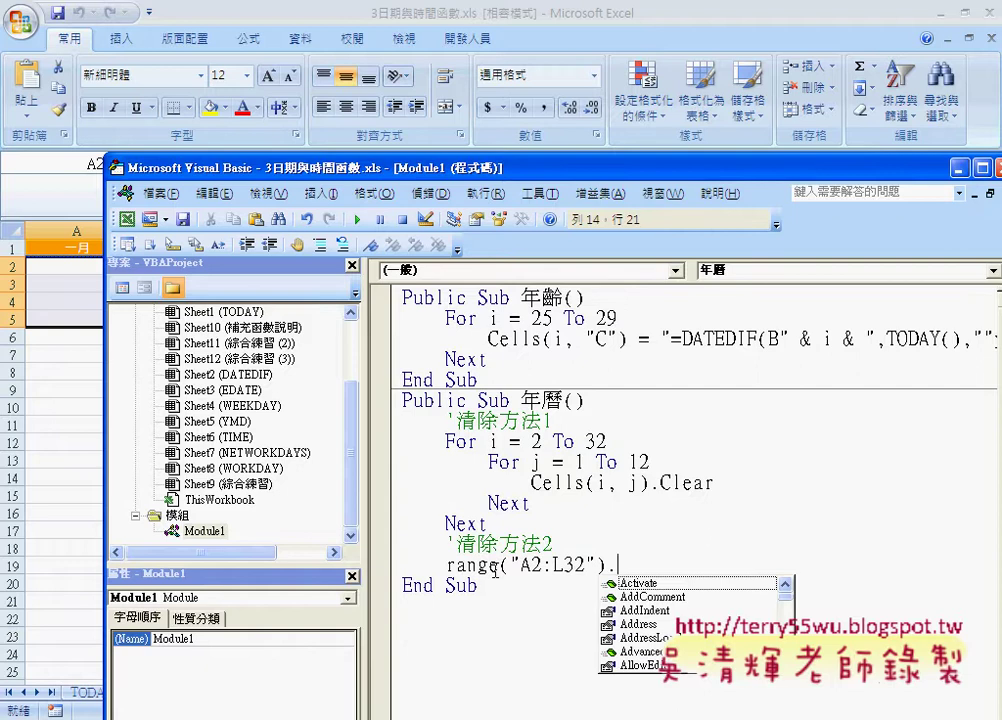
pyautogui.write('c')
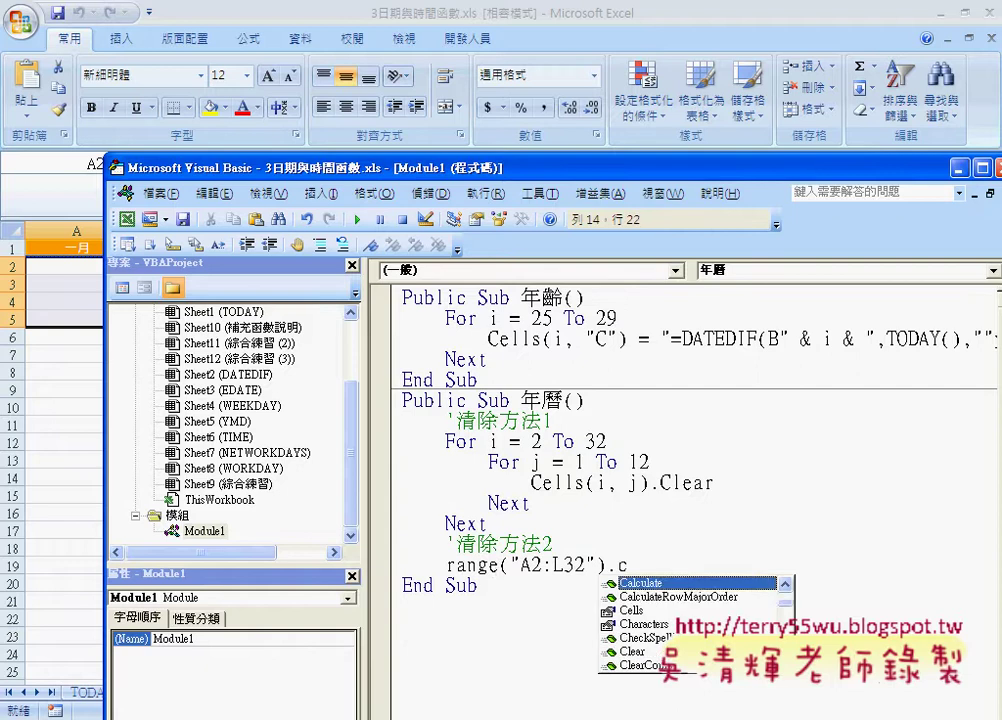
# Compare Clear, ClearContents, ClearFormats and ClearOutline, then complete the line as Range("A2:L32").Clear
pyautogui.press('Down')
pyautogui.press('Down')
pyautogui.press('Down')
pyautogui.press('Down')
pyautogui.press('Down')
pyautogui.press('Down')
pyautogui.press('Down')
pyautogui.press('Down')
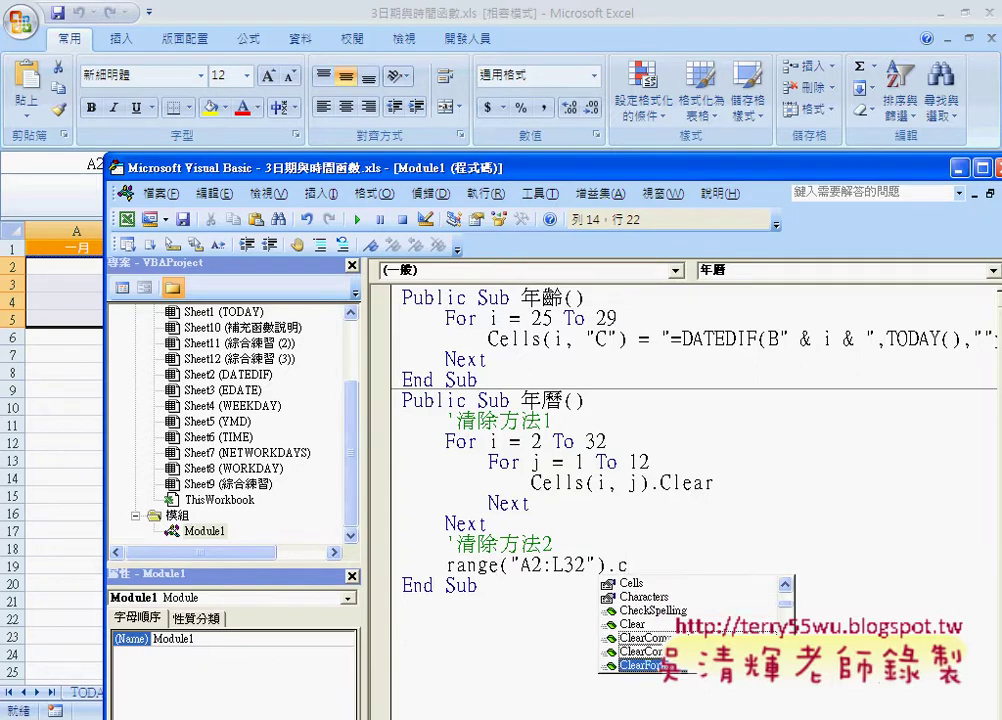
pyautogui.press('Up')
pyautogui.press('Up')
pyautogui.press('Up')
pyautogui.press('Up')
pyautogui.press('Down')
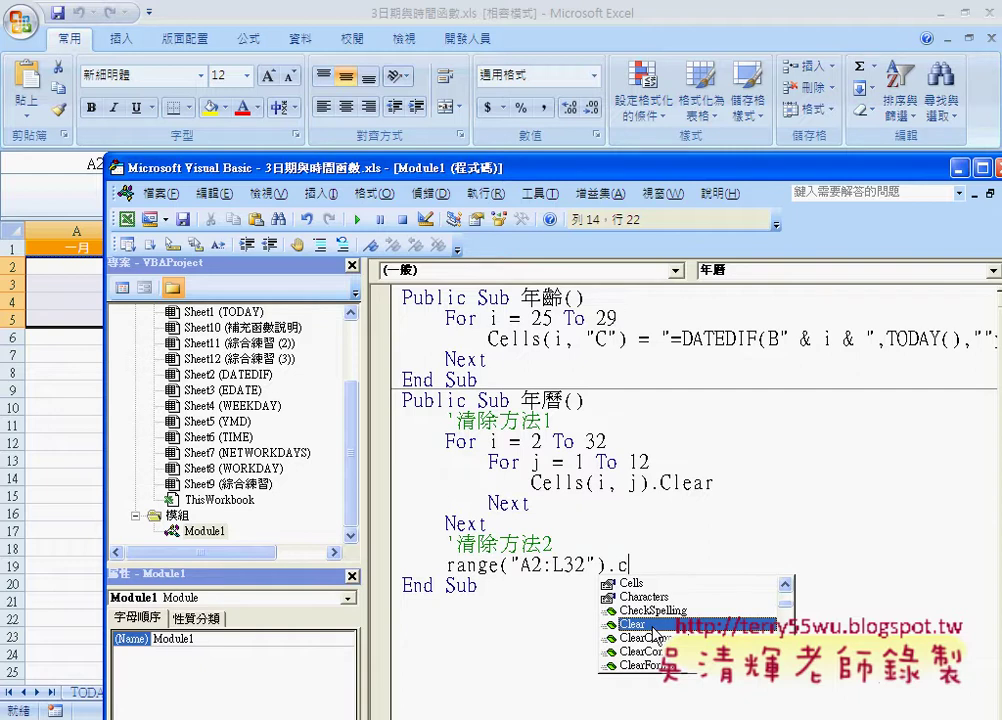
pyautogui.press('Down')
pyautogui.press('Down')
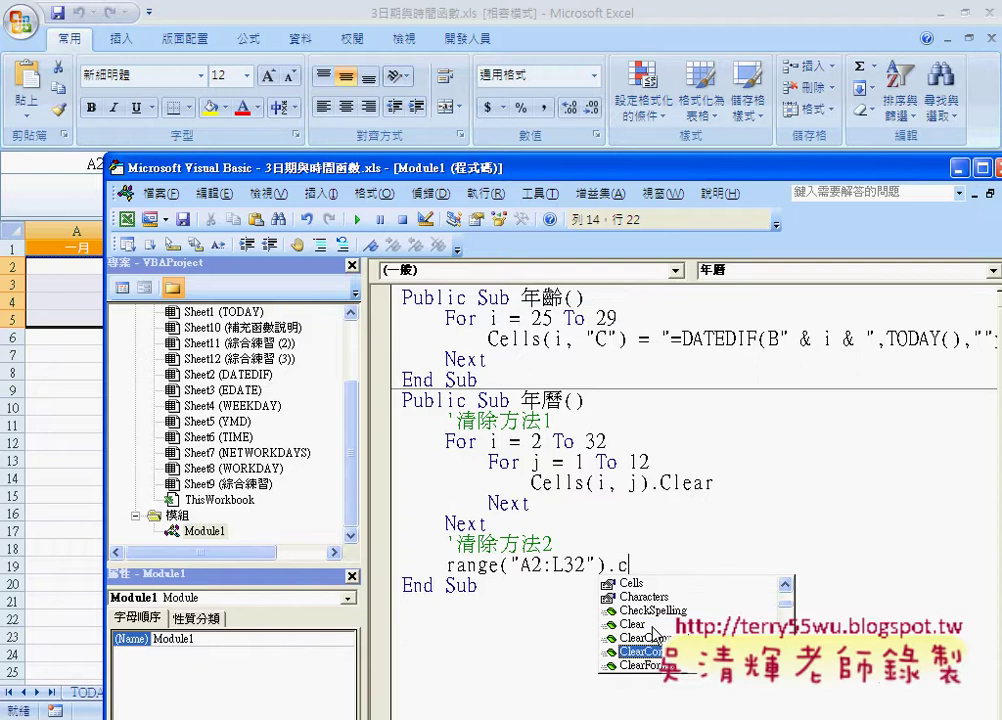
pyautogui.press('Down')
pyautogui.press('Down')
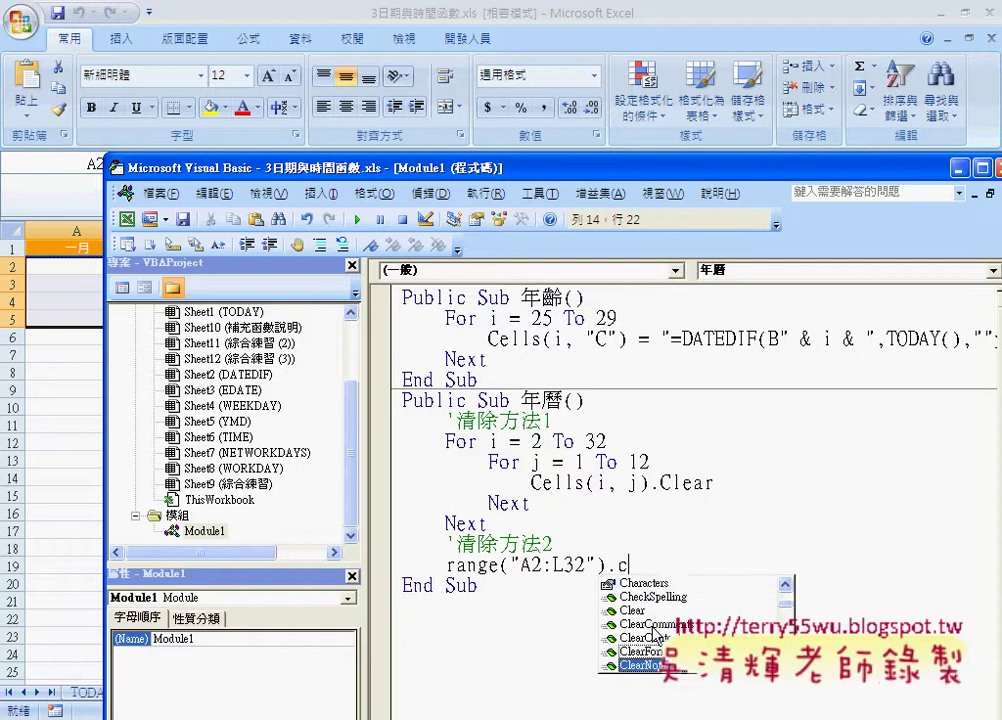
pyautogui.press('Down')
pyautogui.press('Up')
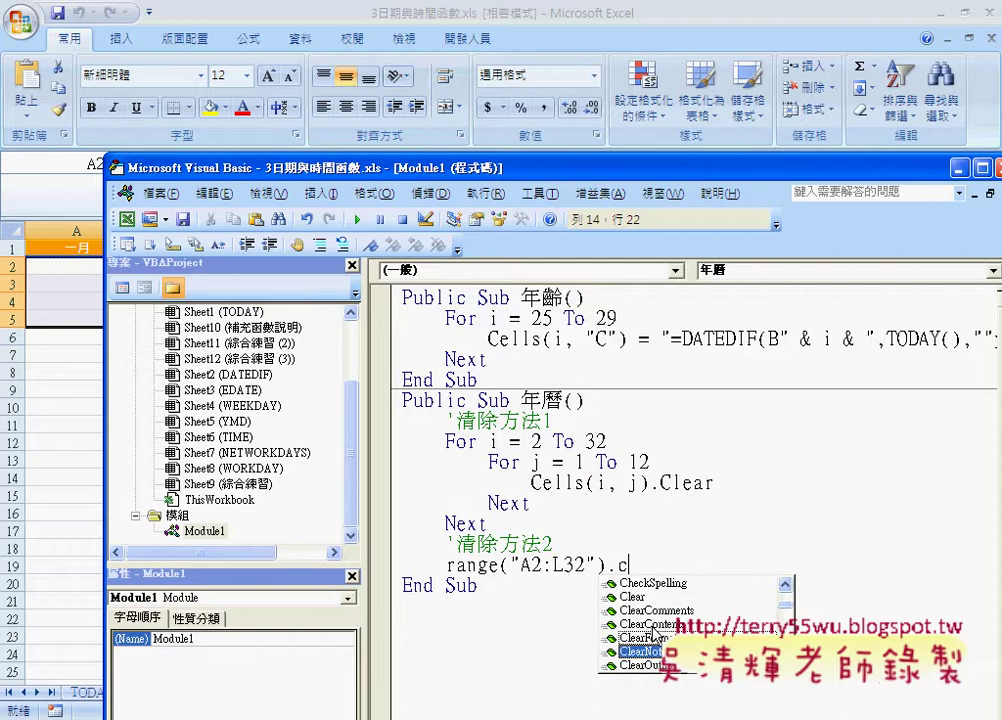
pyautogui.press('Down')
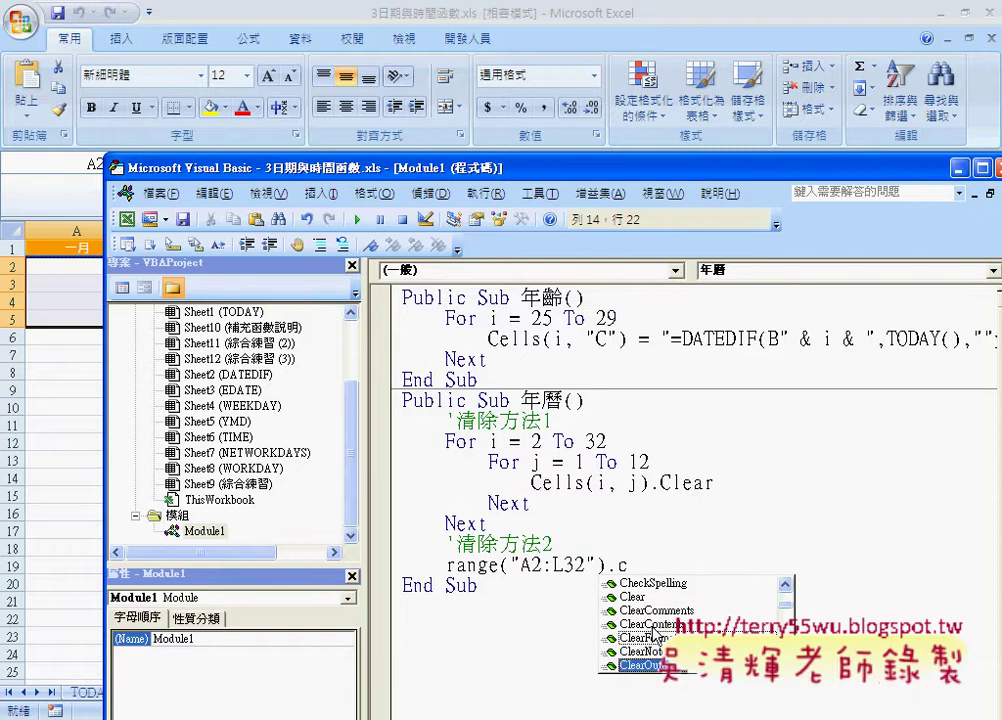
pyautogui.press('Down')
pyautogui.press('Down')
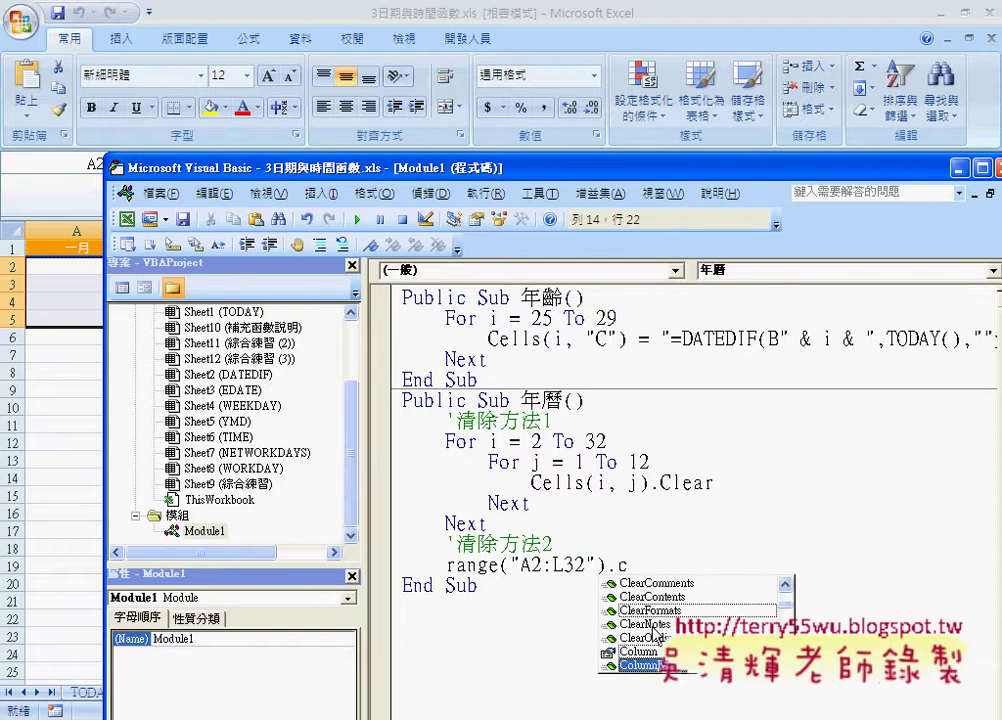
pyautogui.press('Down')
pyautogui.press('Up')
pyautogui.press('Up')
pyautogui.press('Up')
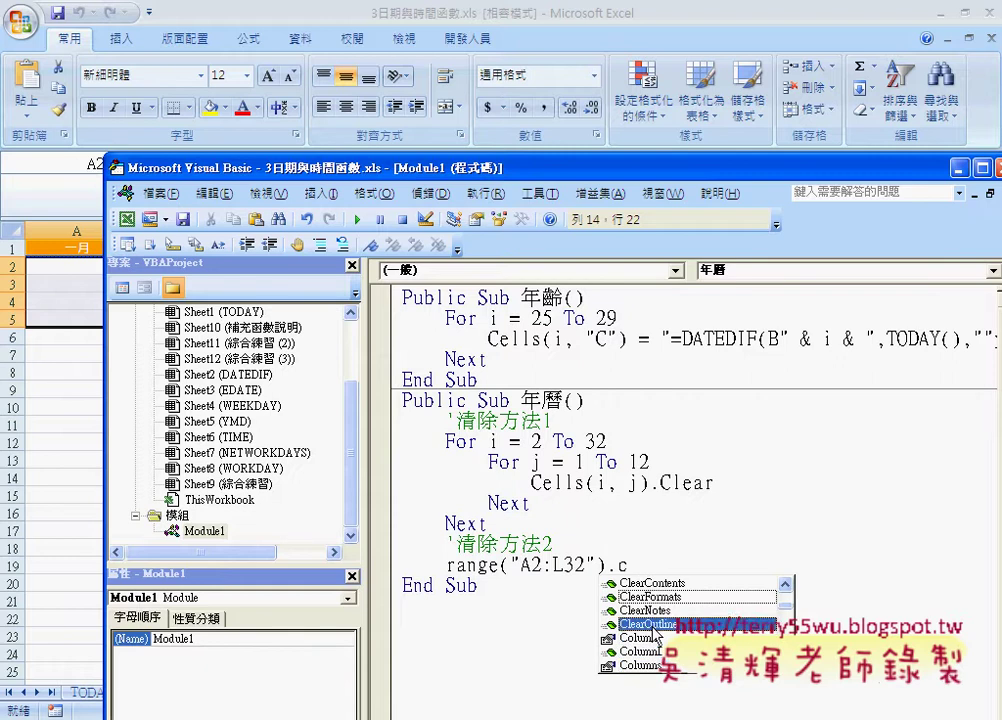
pyautogui.press('Up')
pyautogui.press('Up')
pyautogui.press('Up')
pyautogui.press('Up')
pyautogui.press('Up')
pyautogui.press('Up')
pyautogui.press('Down')
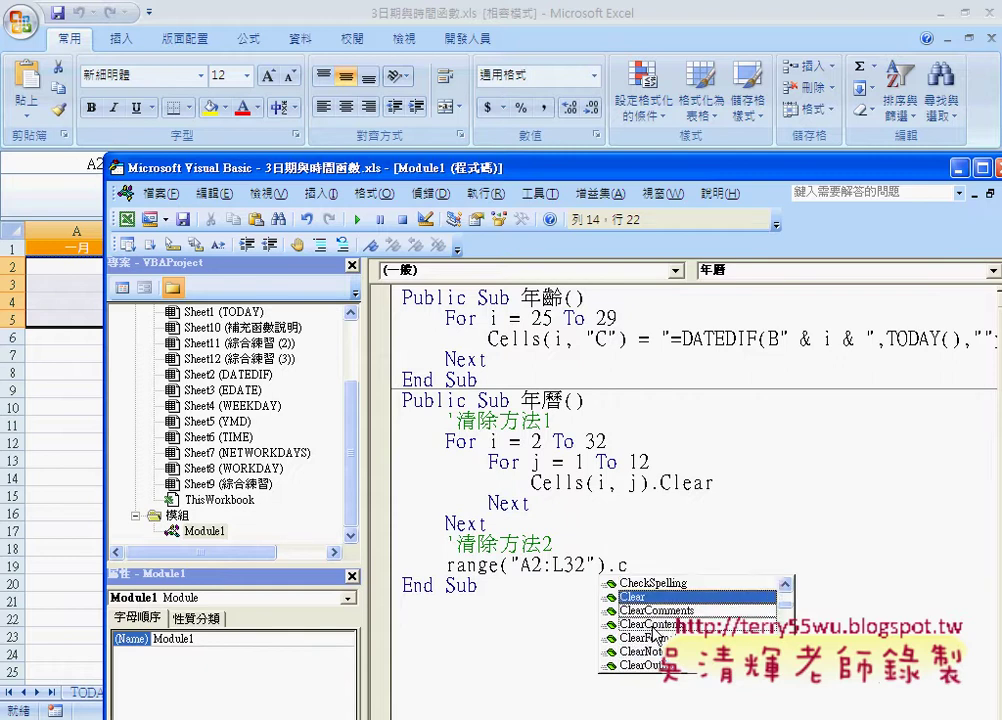
pyautogui.press('Down')
pyautogui.press('Down')
pyautogui.press('Up')
pyautogui.press('Up')
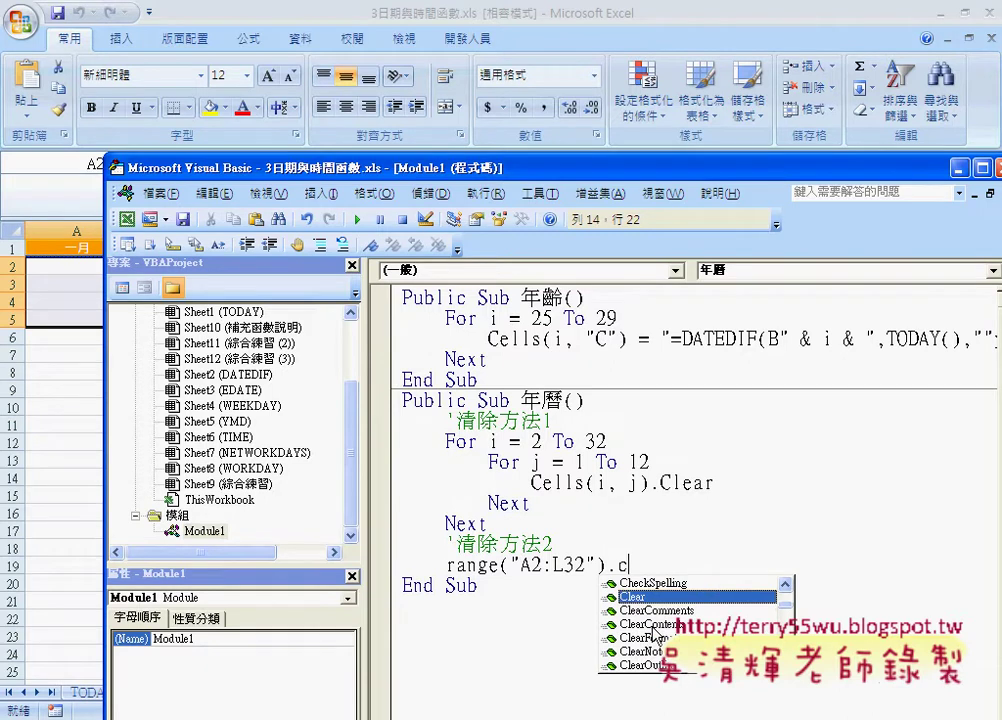
pyautogui.press('space')
pyautogui.click(637, 605)
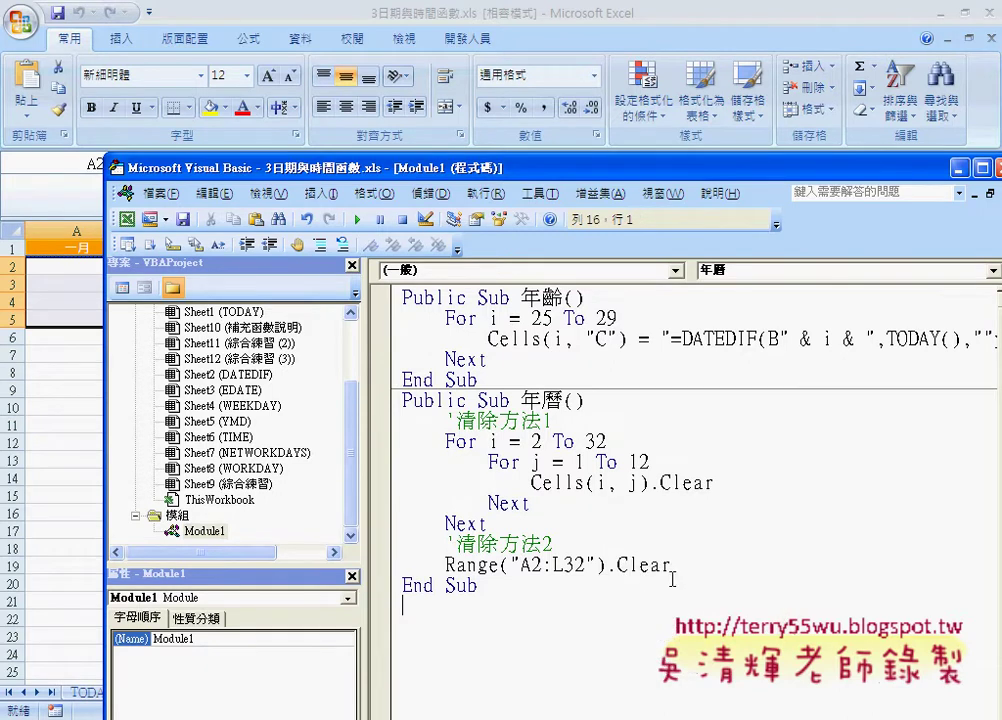
# Review both clearing methods, then insert new lines after Range("A2:L32").Clear before End Sub
pyautogui.moveTo(673, 564)
pyautogui.mouseDown()
pyautogui.moveTo(400, 463)
pyautogui.moveTo(383, 430)
pyautogui.mouseUp()
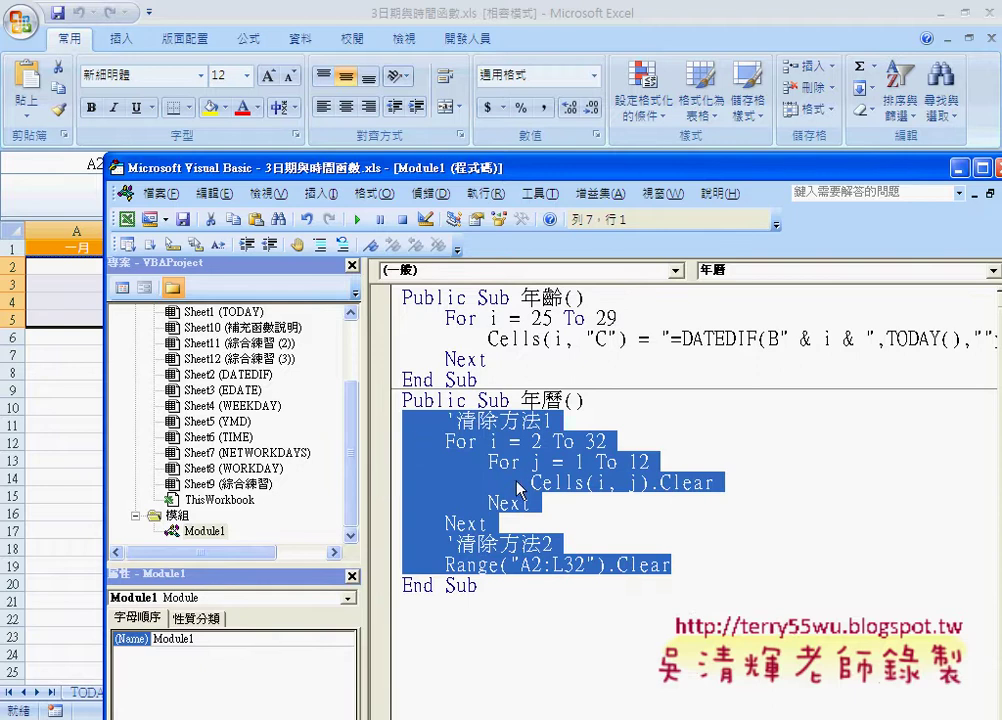
pyautogui.click(496, 440)
pyautogui.click(680, 565)
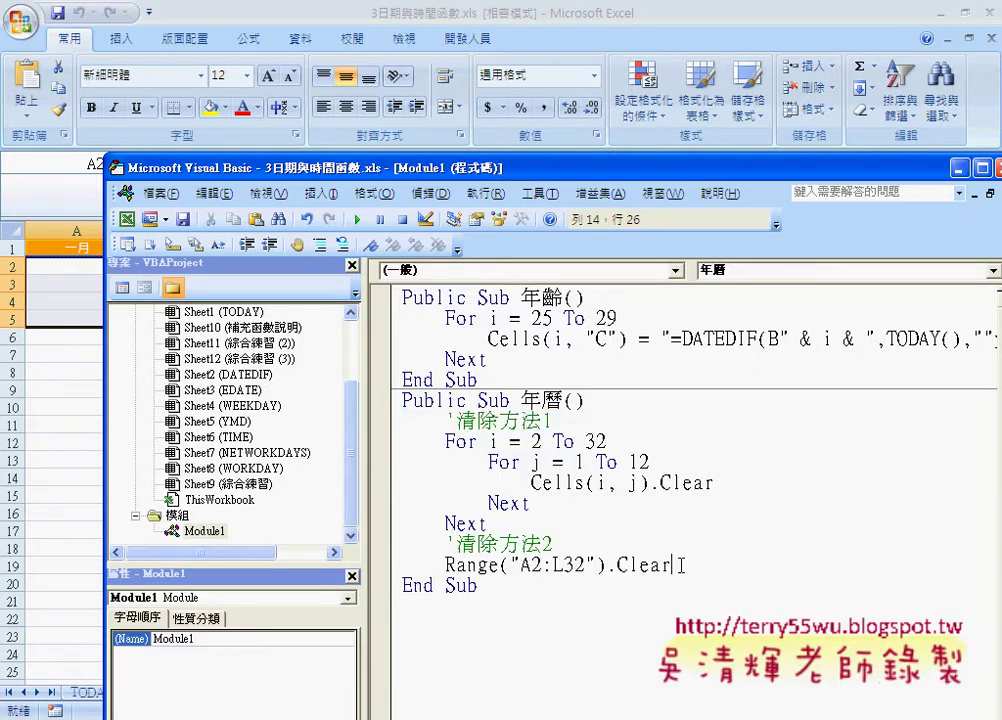
pyautogui.moveTo(680, 566); pyautogui.dragTo(621, 565)
pyautogui.click(672, 565)
pyautogui.press('Return')
pyautogui.press('Return')
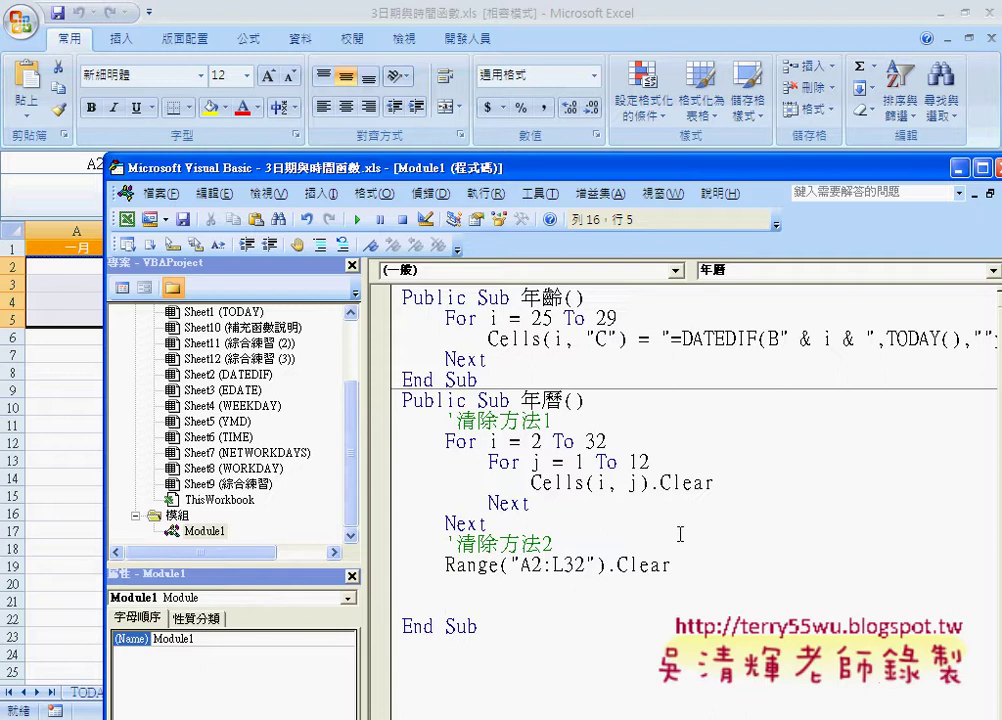
pyautogui.click(400, 718)
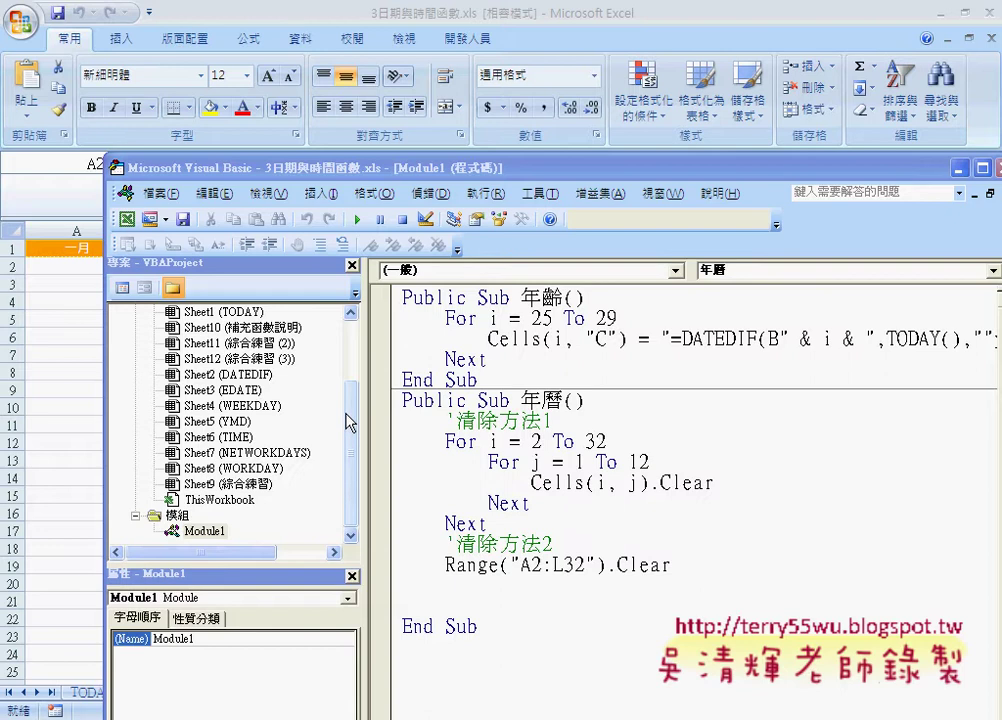
# Open Module1 of 3日期與時間函數(1030310OK).xls and scroll to the 年曆 code's 1.輸入日期 comment
pyautogui.moveTo(347, 492); pyautogui.dragTo(350, 365)
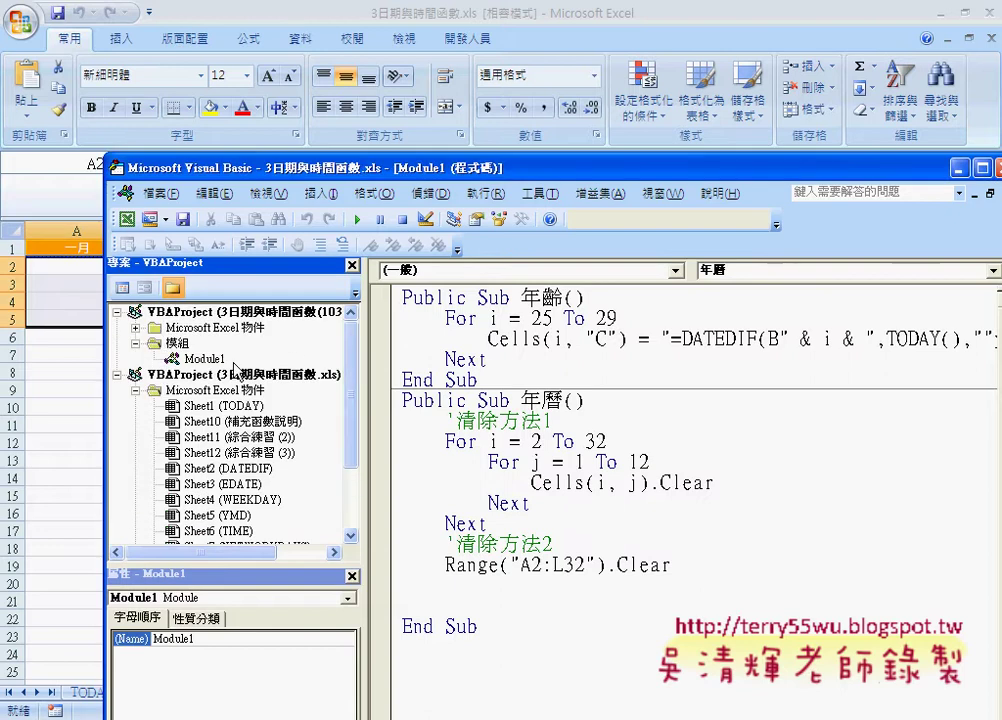
pyautogui.doubleClick(200, 358)
pyautogui.scroll(-1, 418, 350)
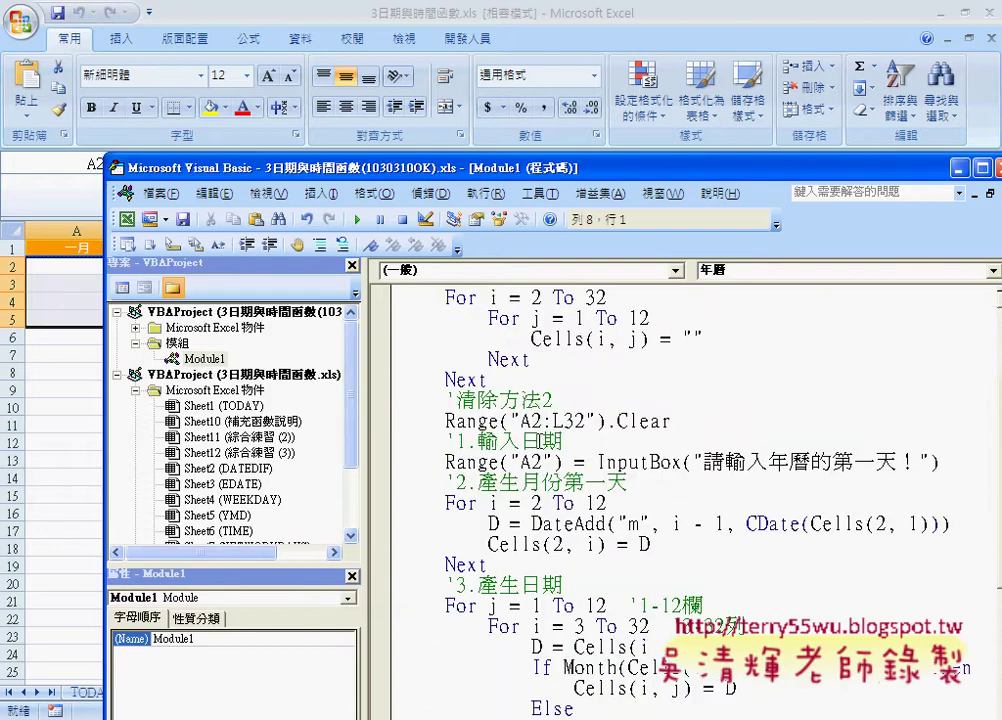
pyautogui.scroll(-1, 418, 350)
pyautogui.moveTo(446, 379); pyautogui.dragTo(503, 380)
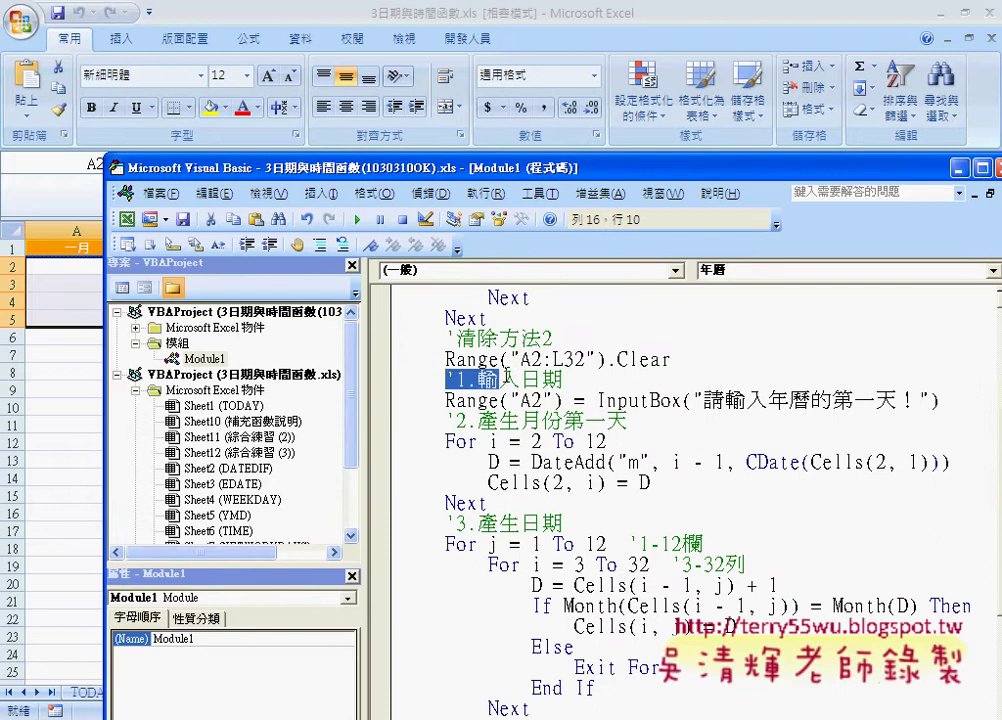
pyautogui.click(450, 350)
pyautogui.moveTo(445, 359); pyautogui.dragTo(671, 359)
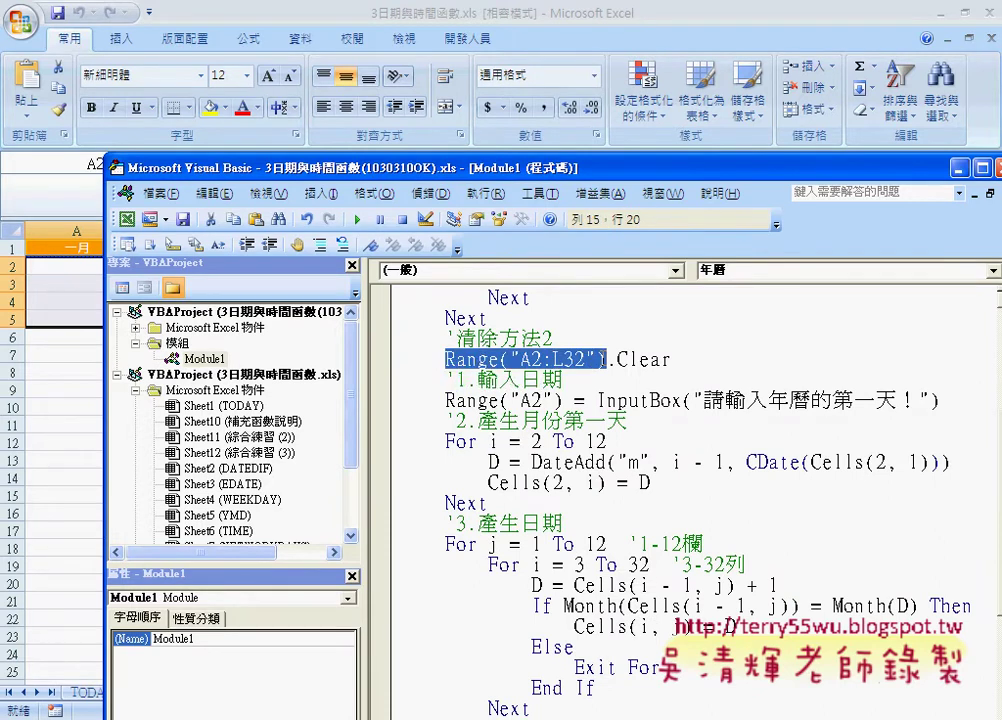
pyautogui.scroll(1, 689, 359)
pyautogui.scroll(1, 689, 359)
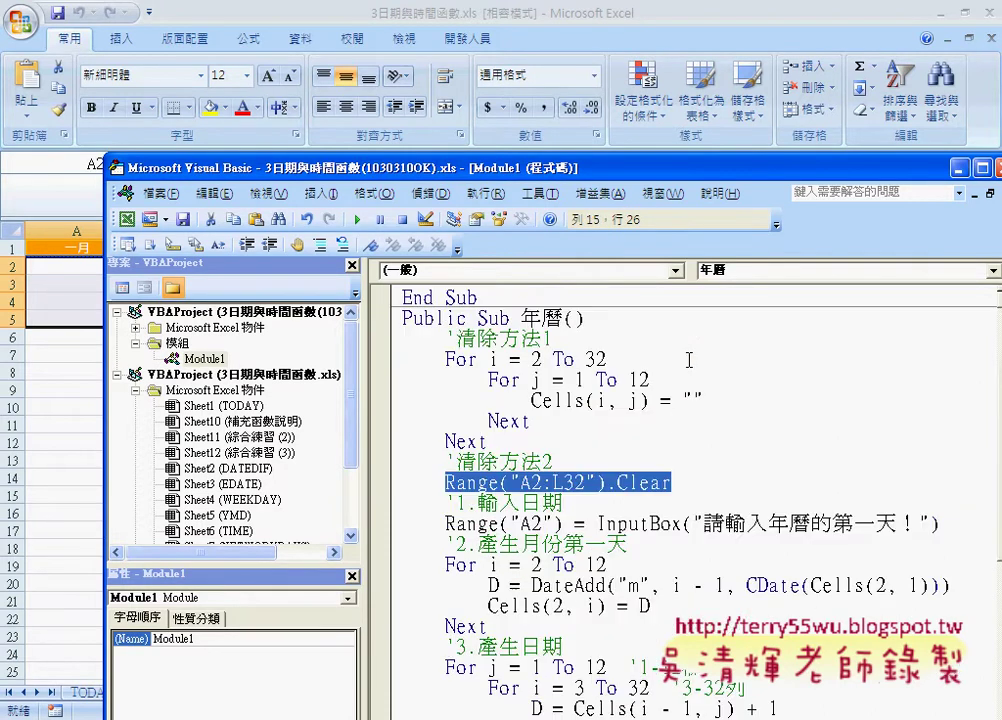
pyautogui.scroll(-2, 689, 359)
pyautogui.click(566, 380)
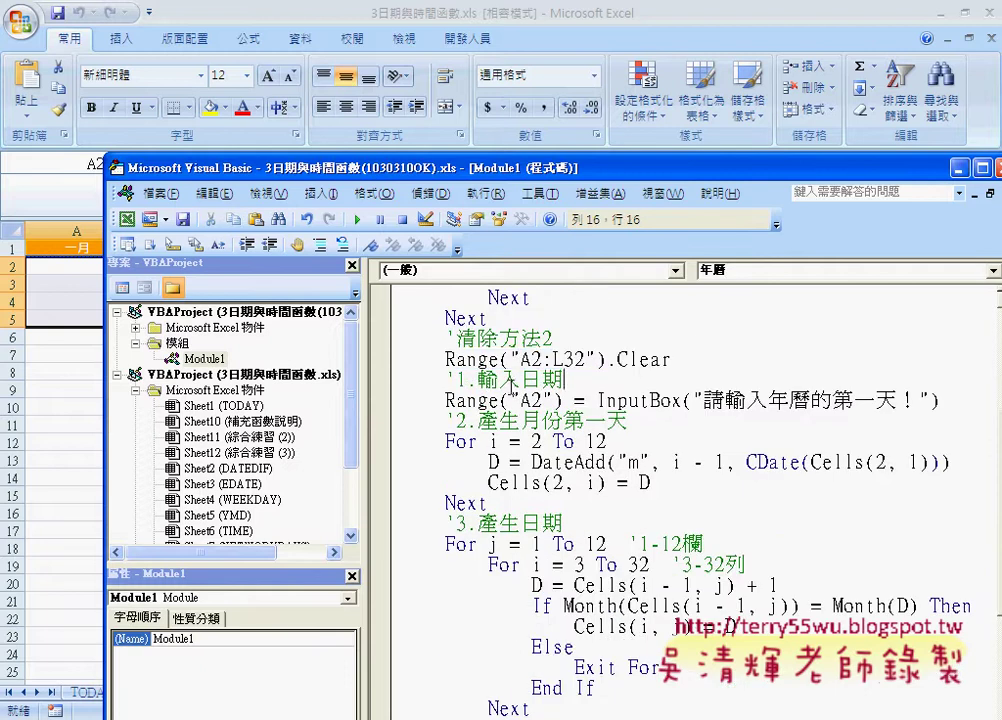
pyautogui.moveTo(445, 380); pyautogui.dragTo(567, 380)
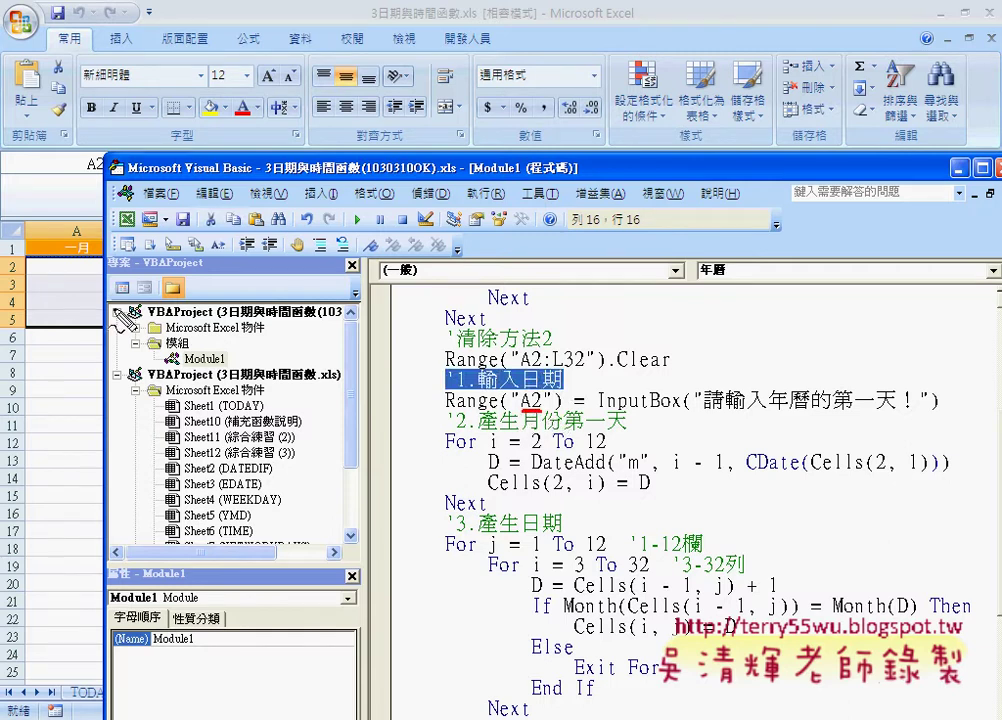
pyautogui.moveTo(104, 275)
pyautogui.mouseDown()
pyautogui.moveTo(31, 276)
pyautogui.moveTo(106, 258)
pyautogui.mouseUp()
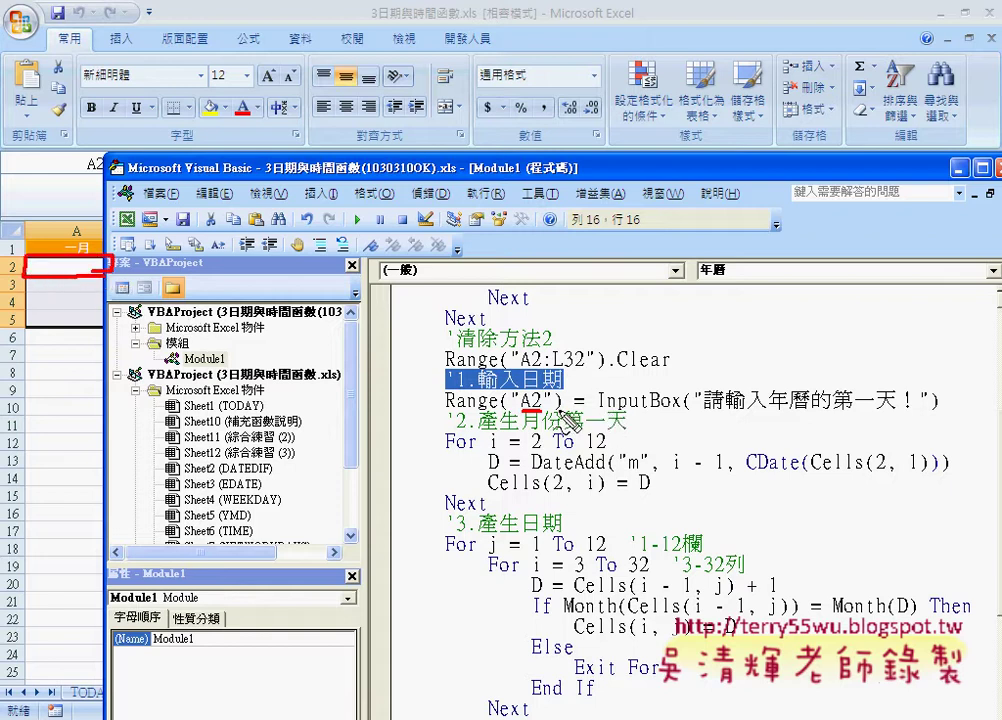
pyautogui.moveTo(598, 408); pyautogui.dragTo(672, 408)
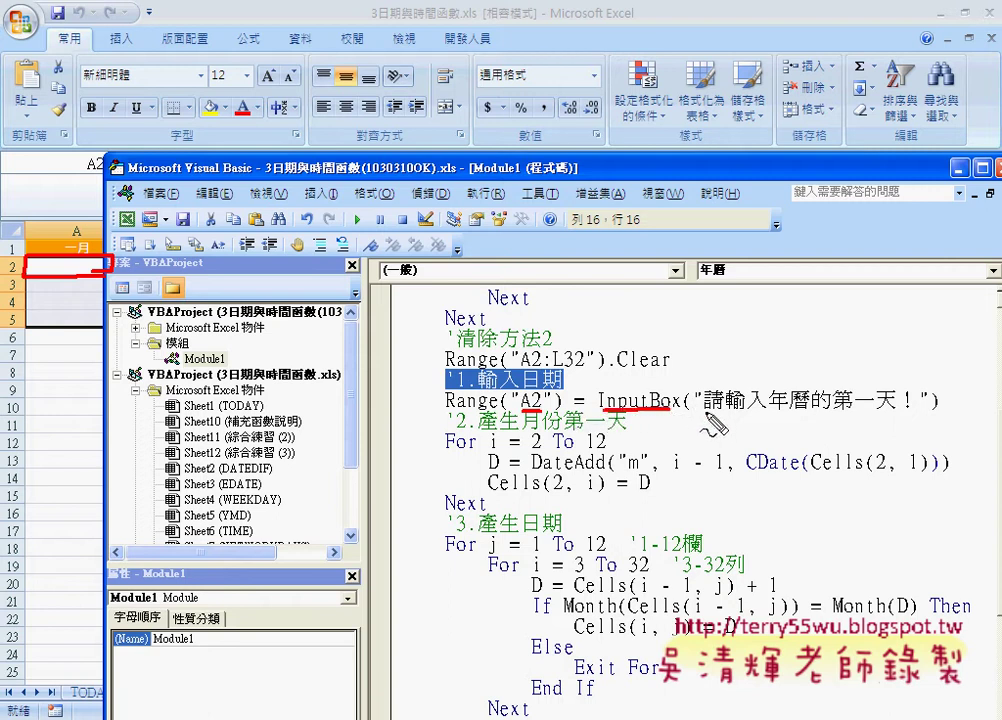
pyautogui.moveTo(708, 410); pyautogui.dragTo(918, 410)
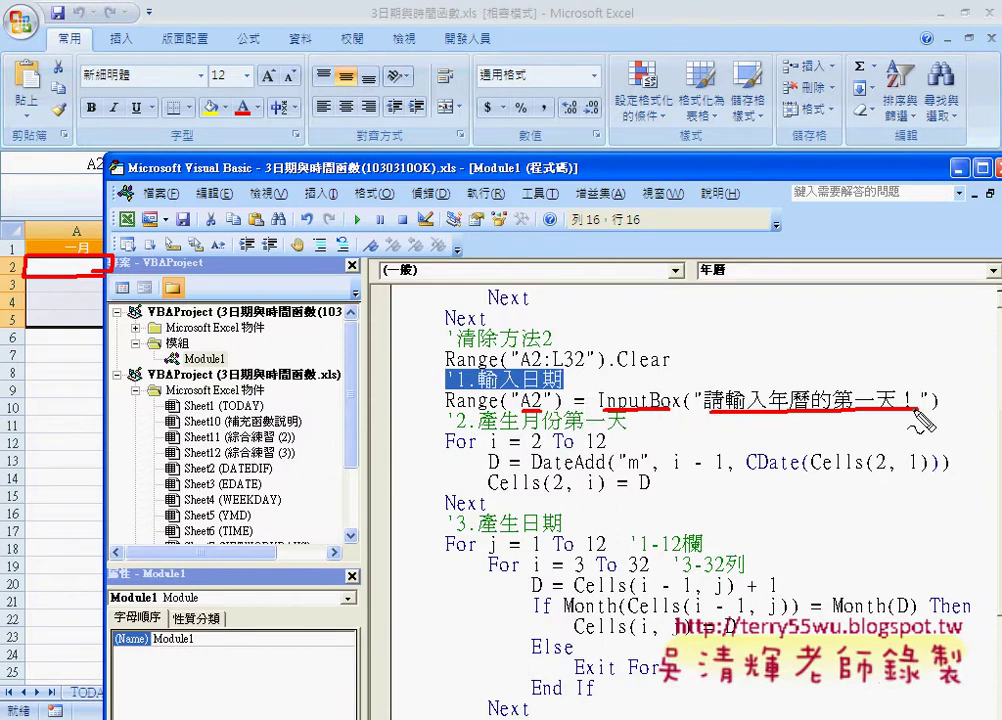
pyautogui.moveTo(913, 410); pyautogui.dragTo(920, 410)
pyautogui.press('Escape')
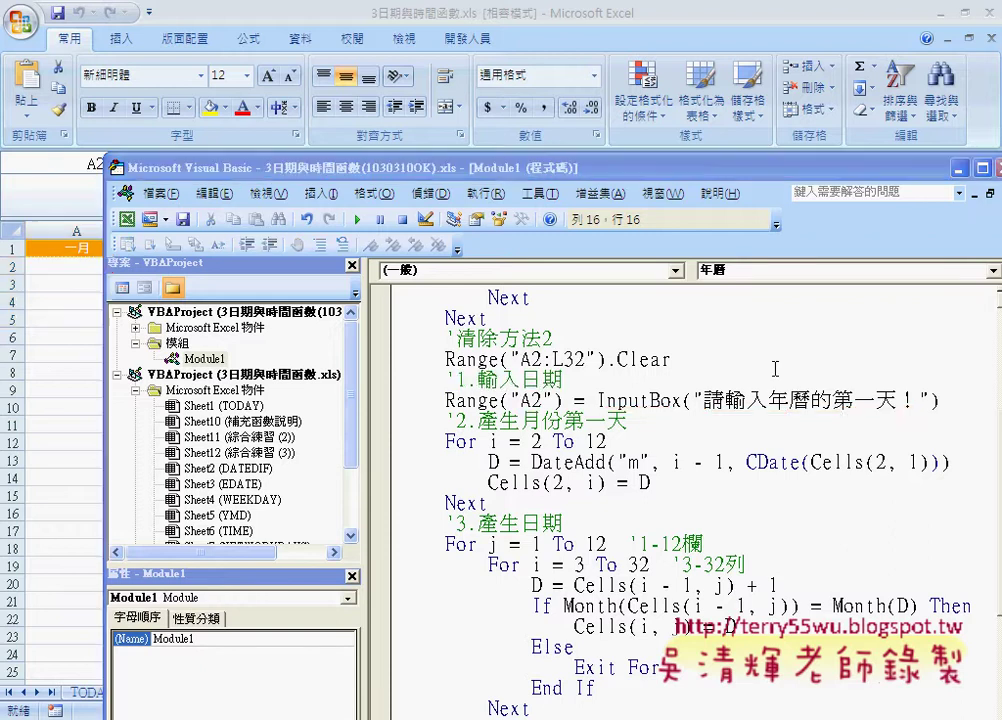
# Lower the editor to show the month headers, mark B2 and DateAdd in red, then select DateAdd
pyautogui.moveTo(587, 172); pyautogui.dragTo(613, 302)
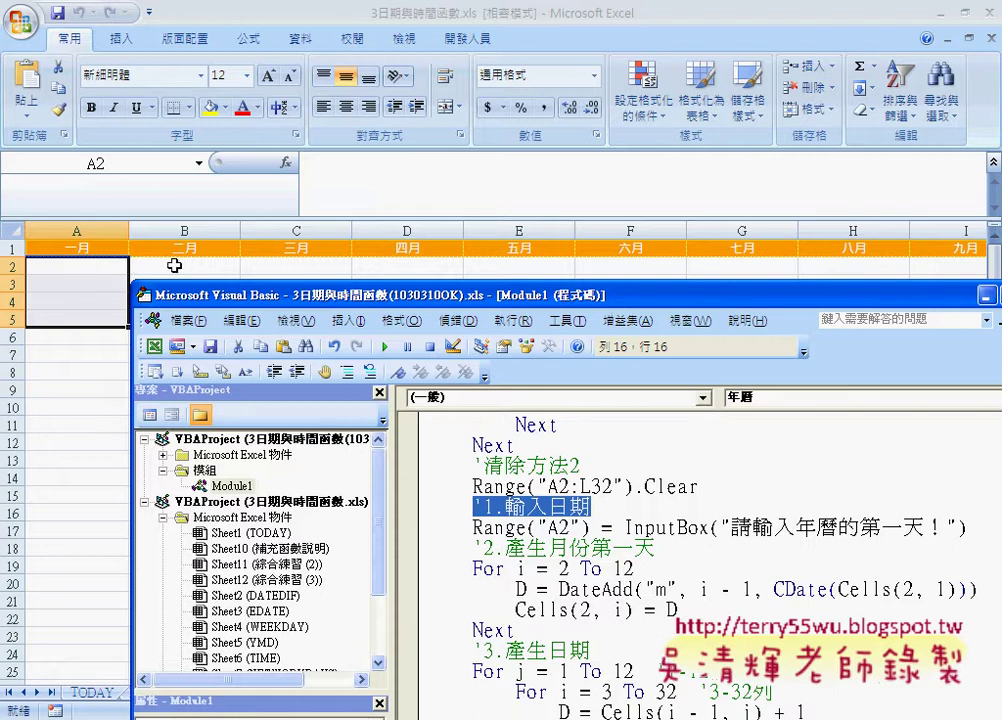
pyautogui.moveTo(216, 269)
pyautogui.mouseDown()
pyautogui.moveTo(172, 274)
pyautogui.moveTo(218, 262)
pyautogui.moveTo(304, 266)
pyautogui.mouseUp()
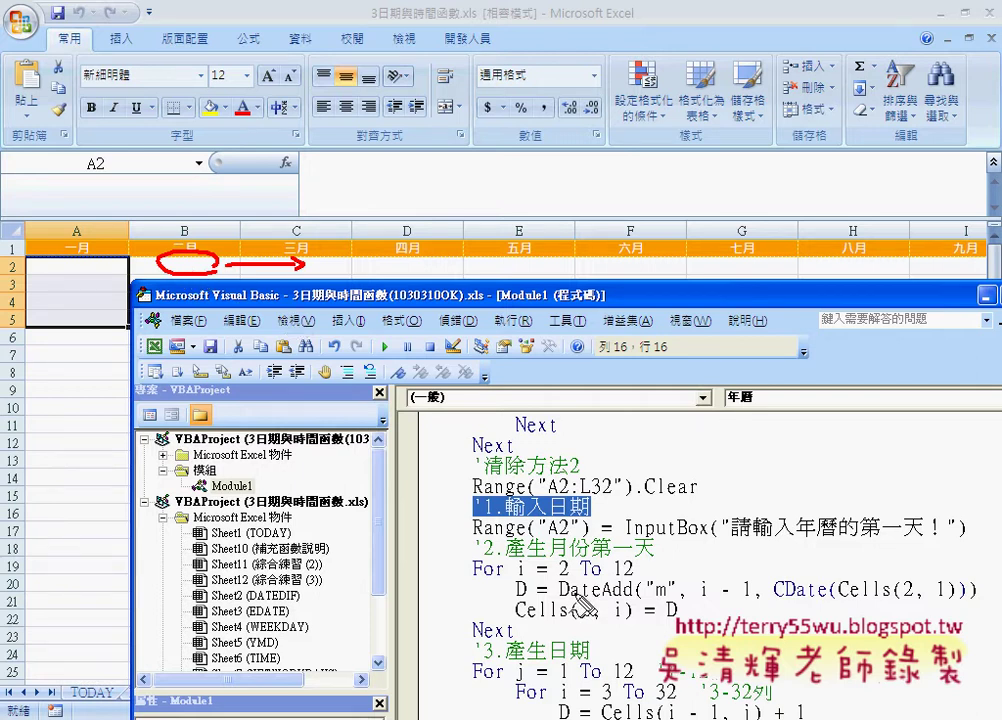
pyautogui.moveTo(620, 602)
pyautogui.mouseDown()
pyautogui.moveTo(560, 602)
pyautogui.moveTo(638, 602)
pyautogui.mouseUp()
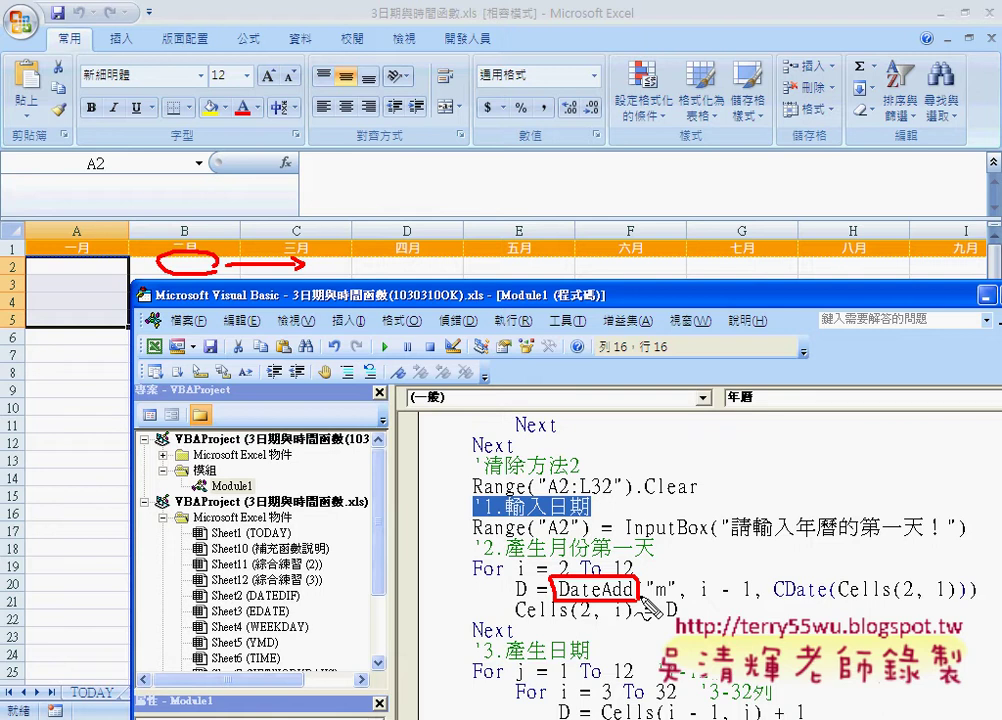
pyautogui.press('Escape')
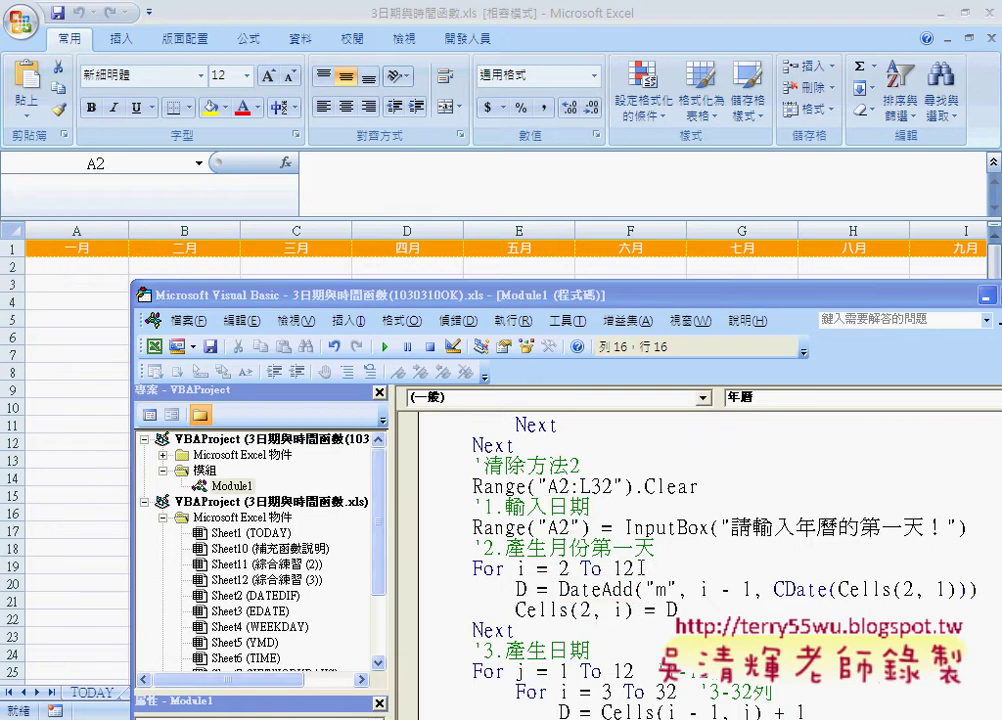
pyautogui.moveTo(558, 590); pyautogui.dragTo(633, 590)
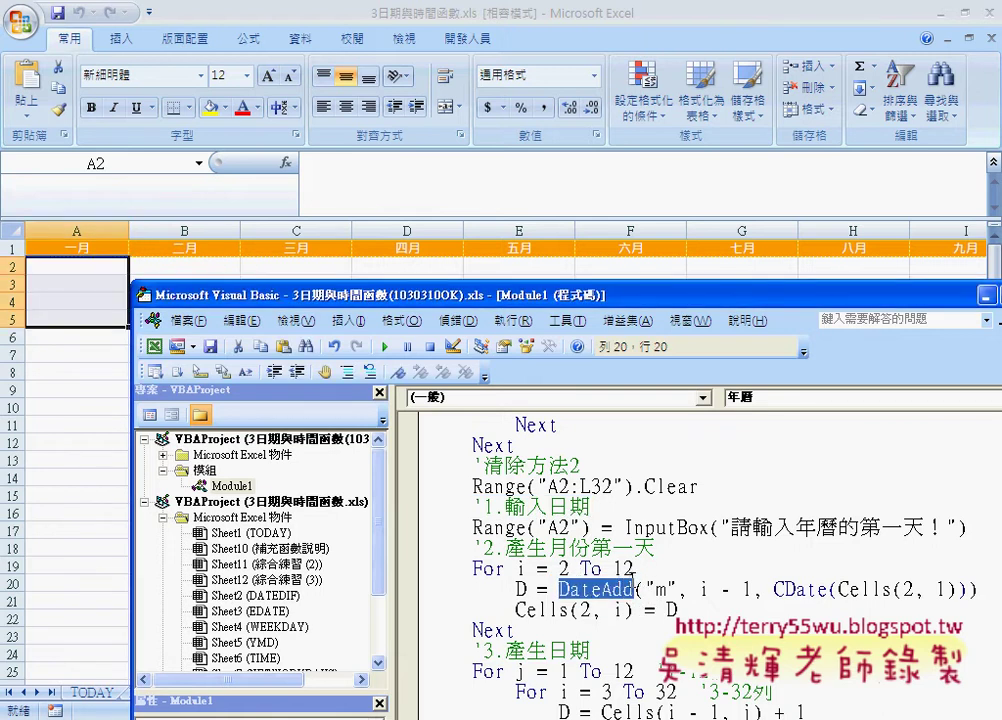